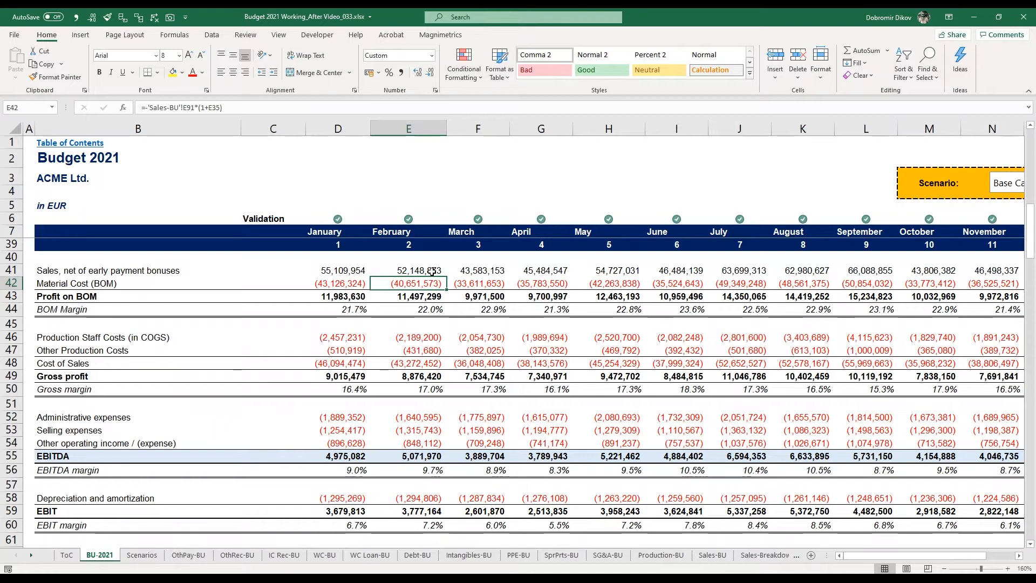
Inspect the formula behind February's net sales in E41 and leave it unedited.
left_click(432, 271)
double_click(432, 271)
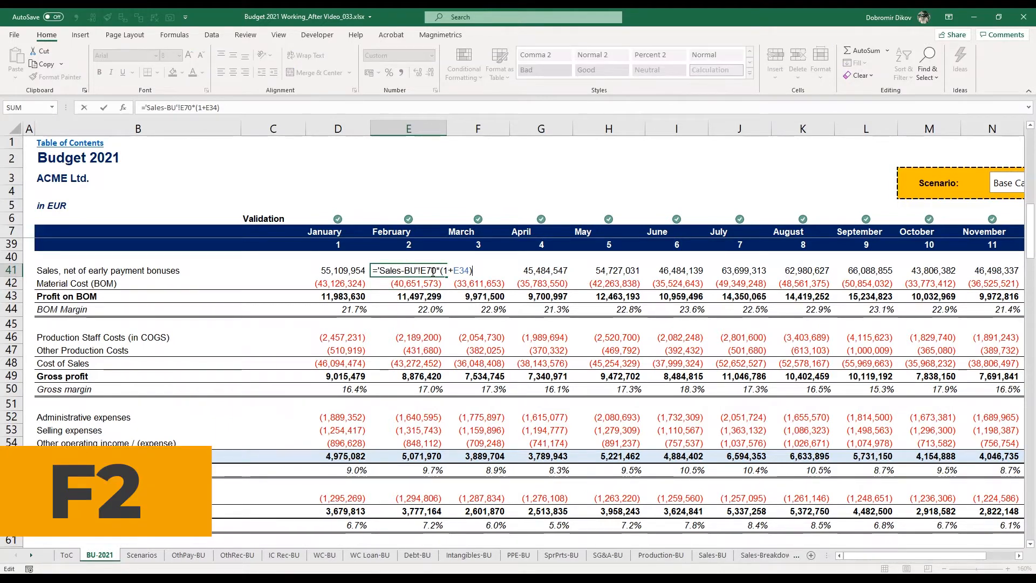
key("Escape")
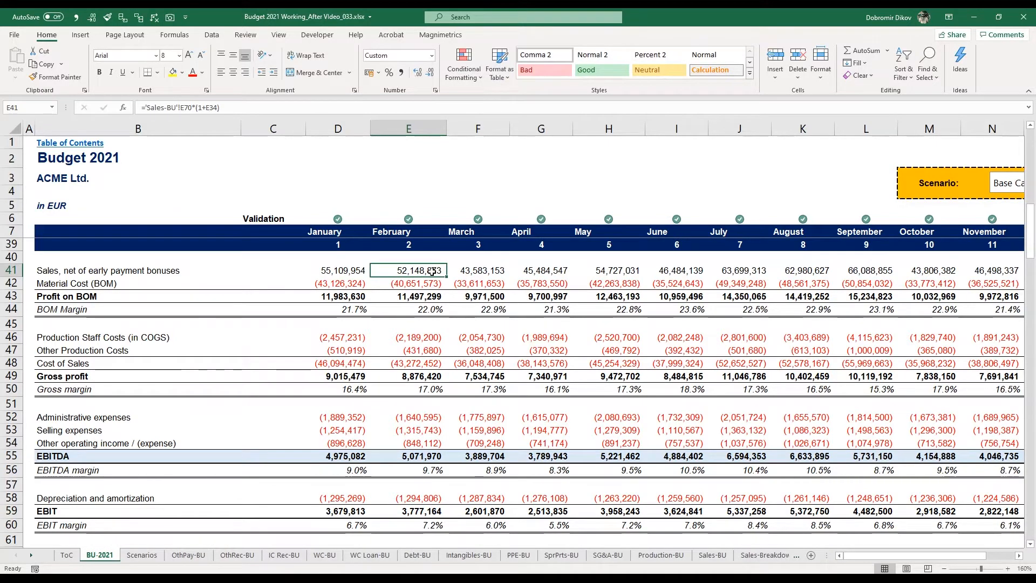
Use Go To Special to select only the numeric constants on the budget sheet, excluding text, logicals and errors.
key("F5")
scroll(431, 271, "down", 8)
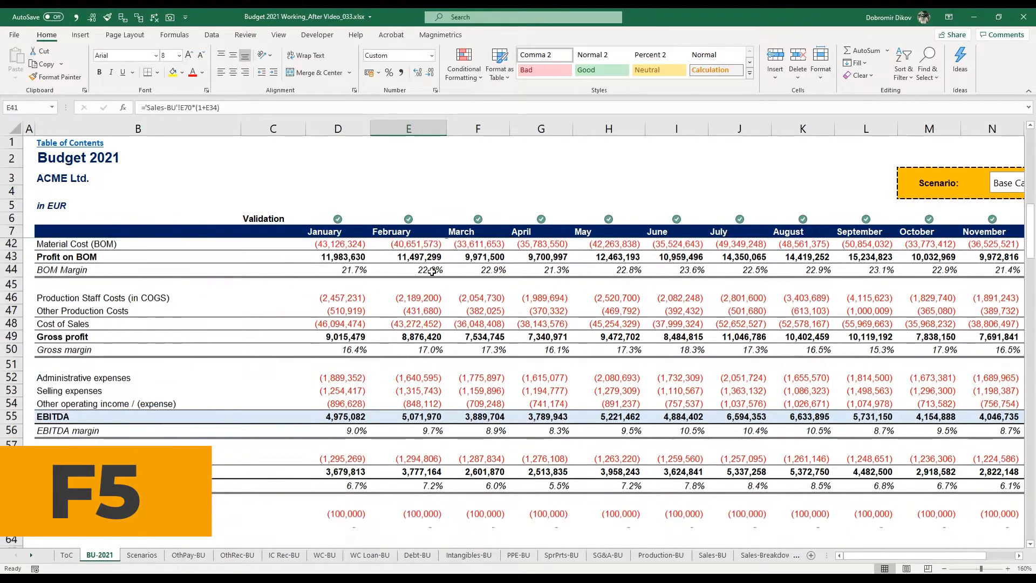
scroll(432, 271, "down", 5)
left_click(346, 310)
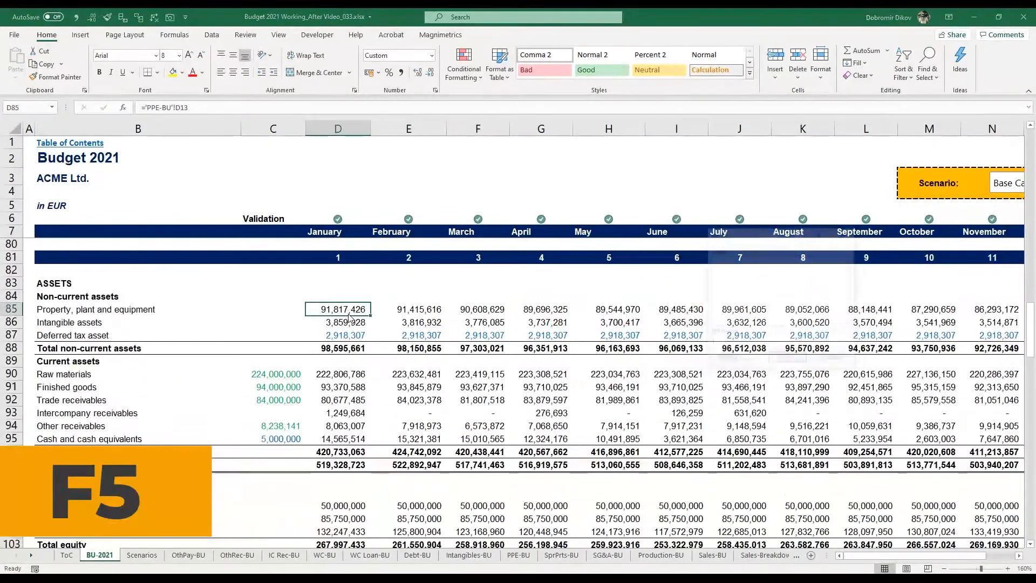
key("F5")
left_click(730, 359)
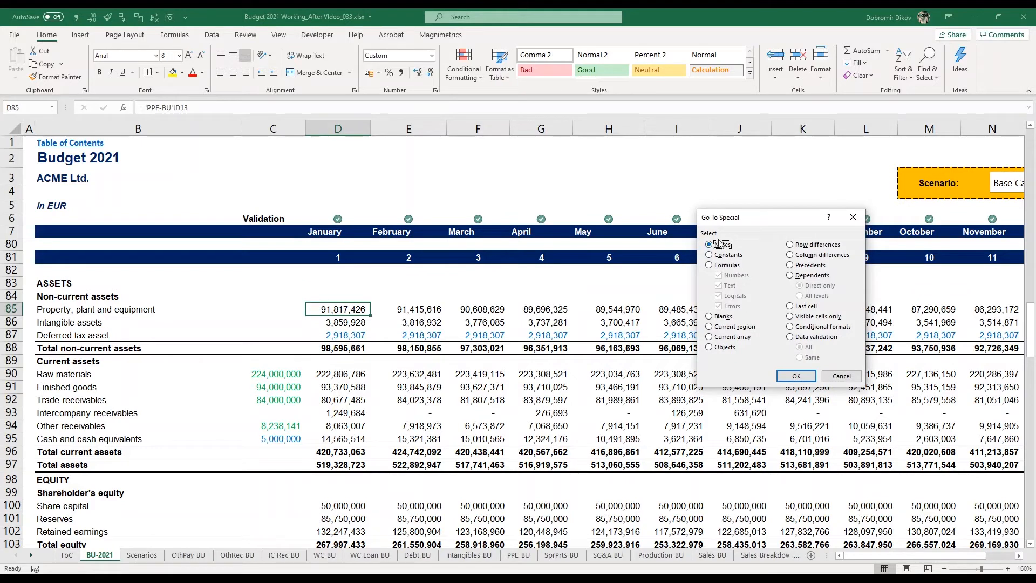
left_click(728, 256)
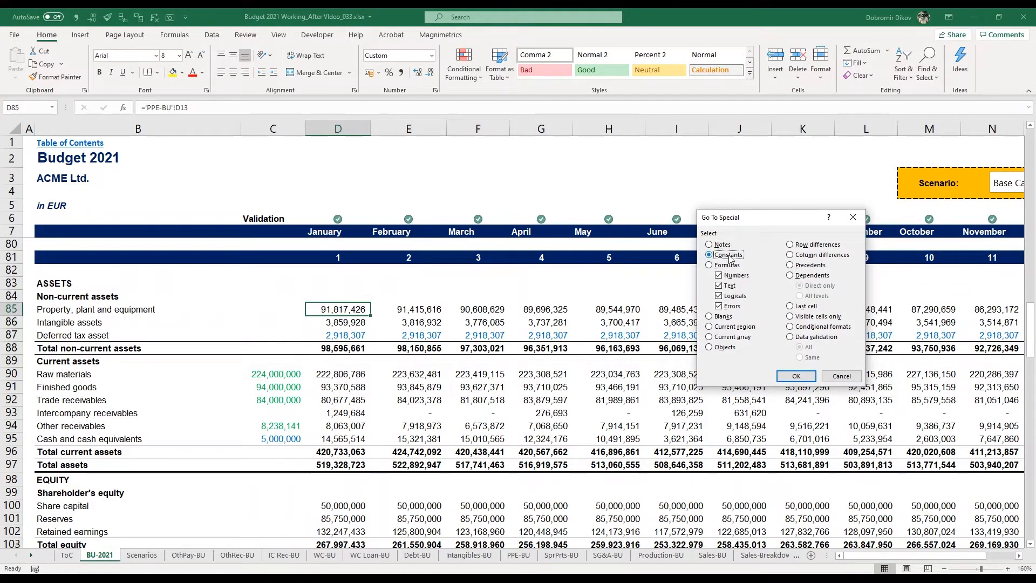
left_click(720, 296)
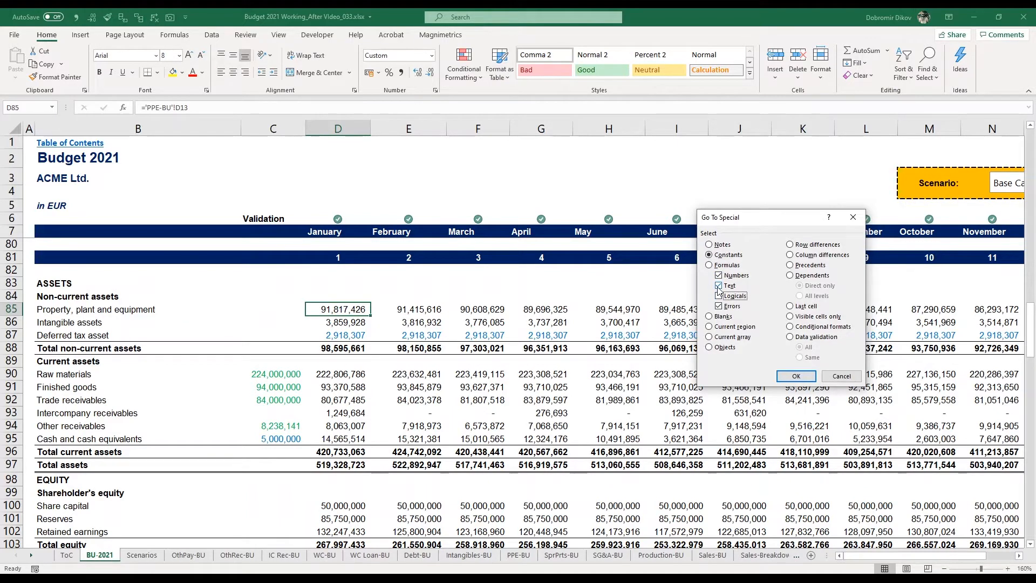
left_click(718, 286)
left_click(719, 305)
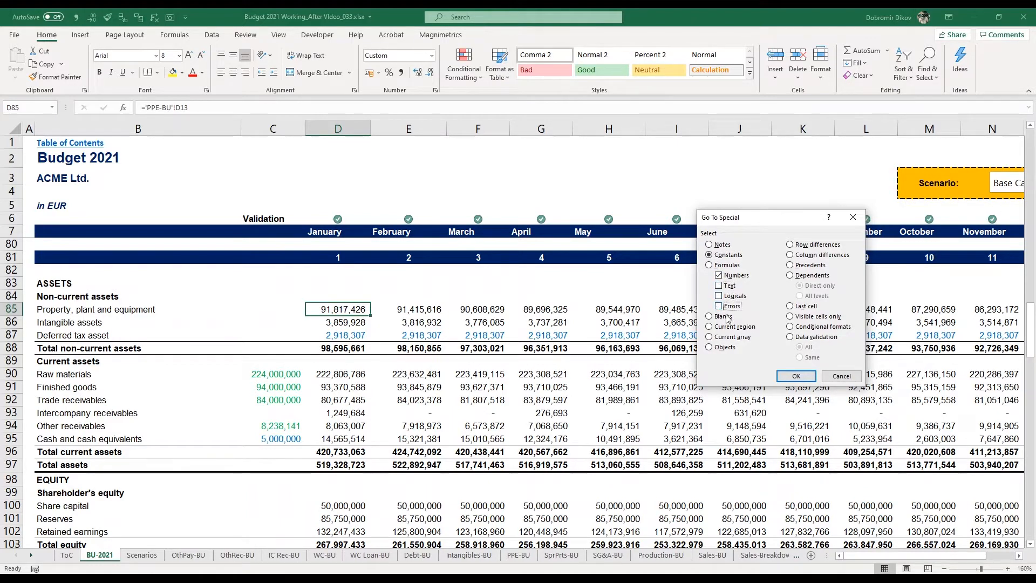
left_click(796, 376)
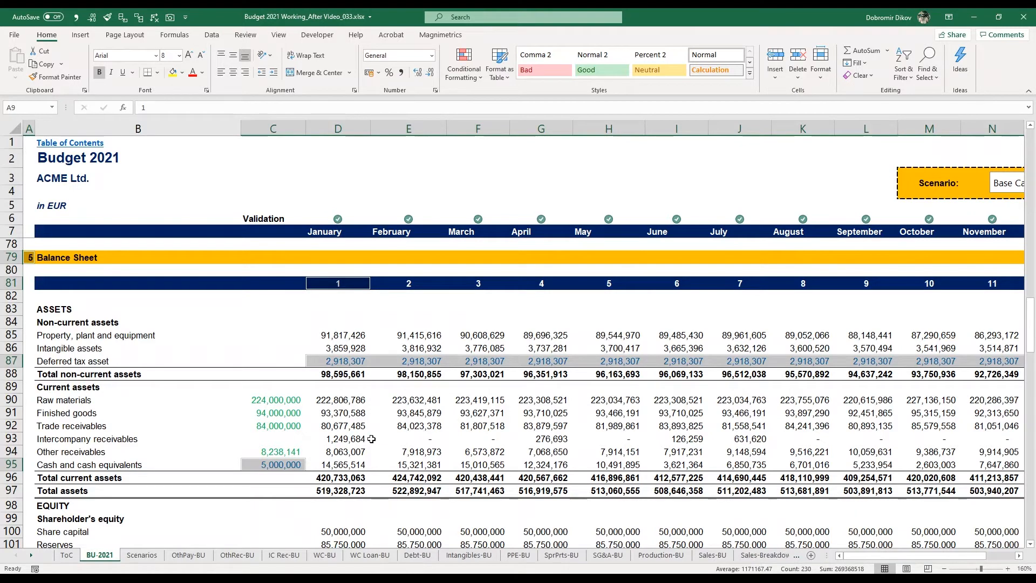
Clear the property, plant and equipment values for February through December (E85:O85).
left_click(477, 438)
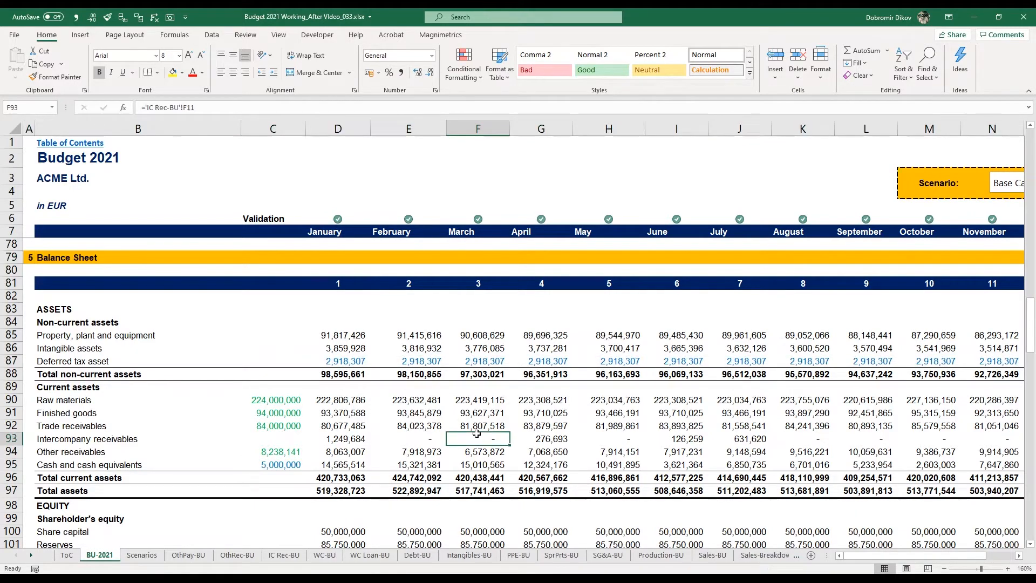
key("ctrl+r")
left_click(425, 337)
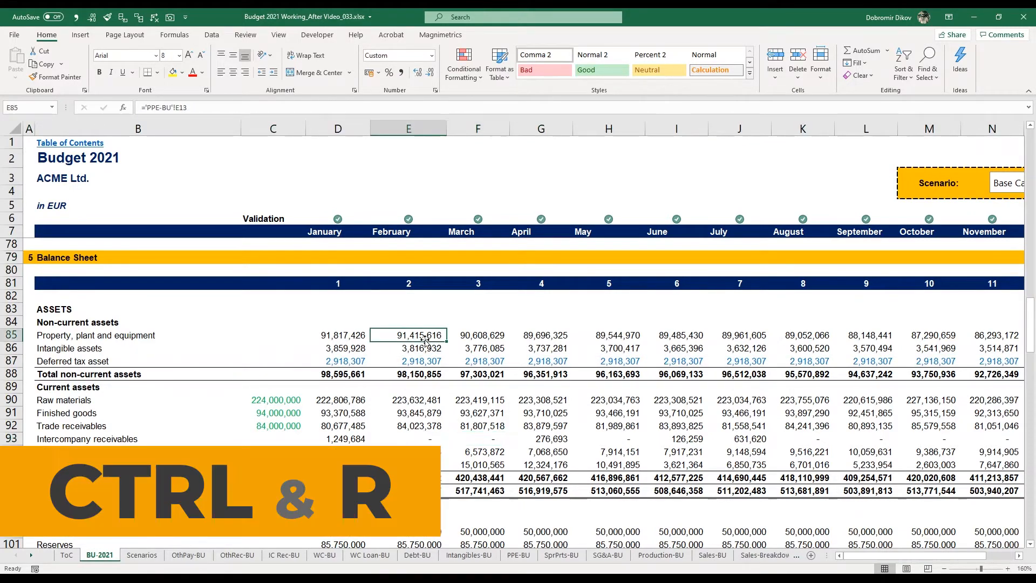
key("Right")
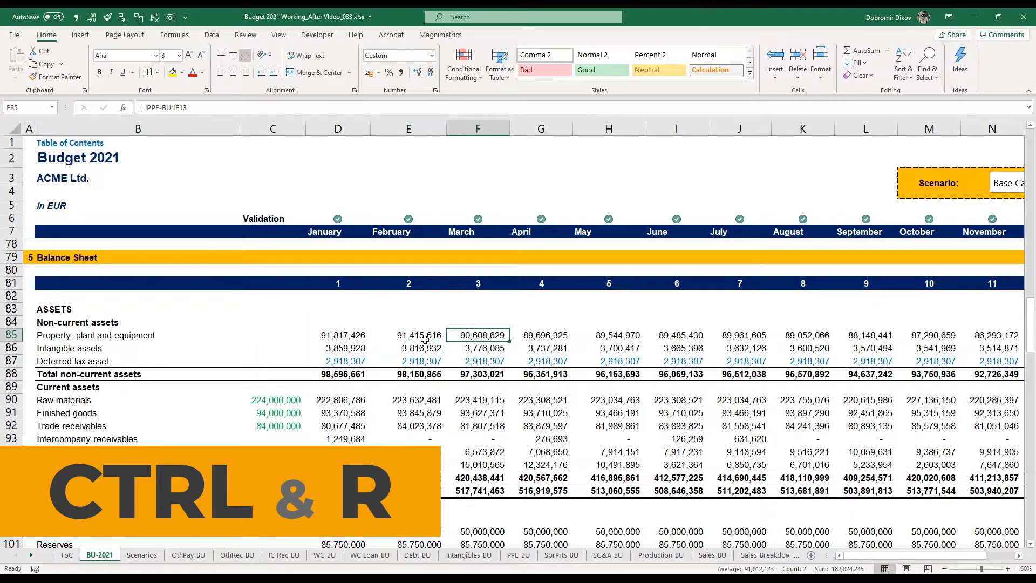
key("shift+Right")
key("Left")
key("ctrl+shift+Right")
key("Delete")
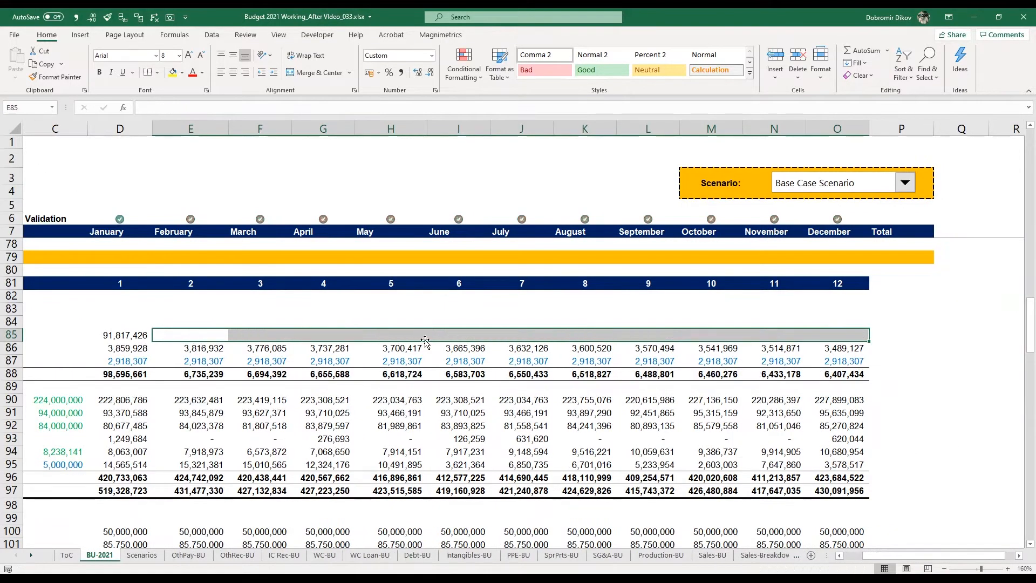
Fill January's property, plant and equipment formula from D85 across through December (O85).
key("Left")
key("shift+Right")
key("shift+Right")
key("shift+Right")
key("shift+Right")
key("shift+Right")
key("shift+Right")
key("shift+Right")
key("shift+Right")
key("shift+Right")
key("shift+Right")
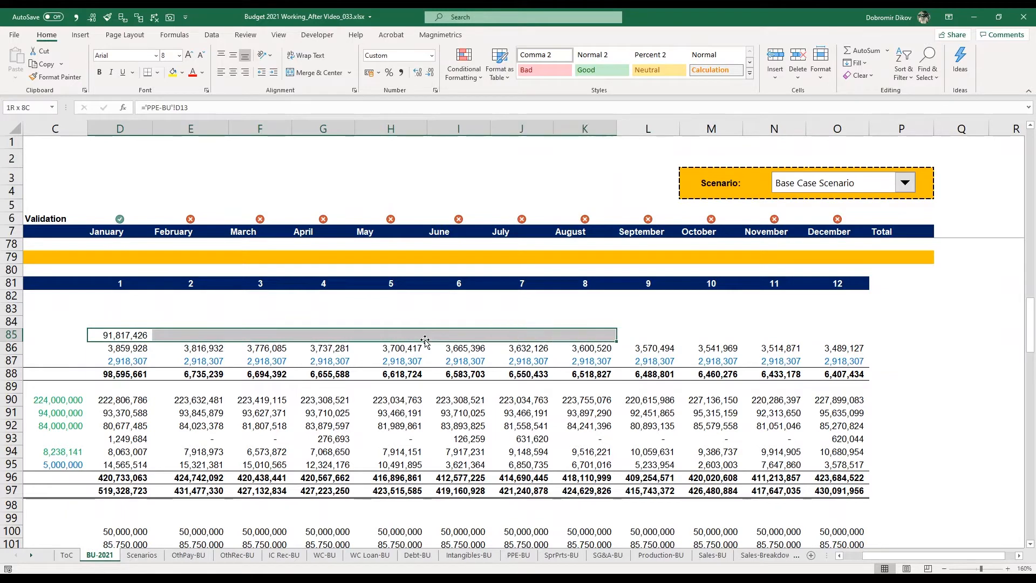
key("shift+Right")
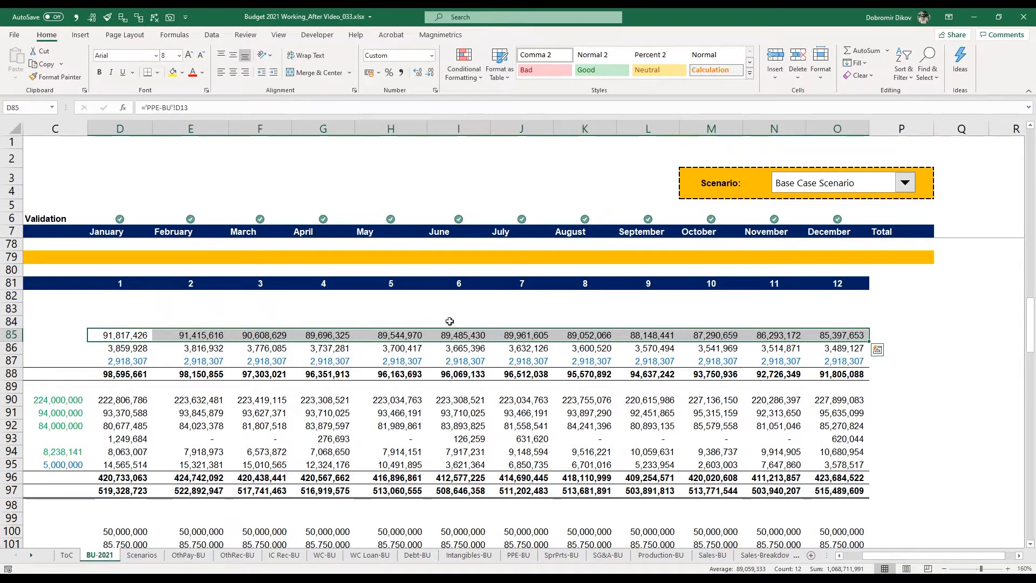
Clear the Total column cells for selling expenses and other operating income/(expense) in P53:P54.
scroll(450, 321, "left", 3)
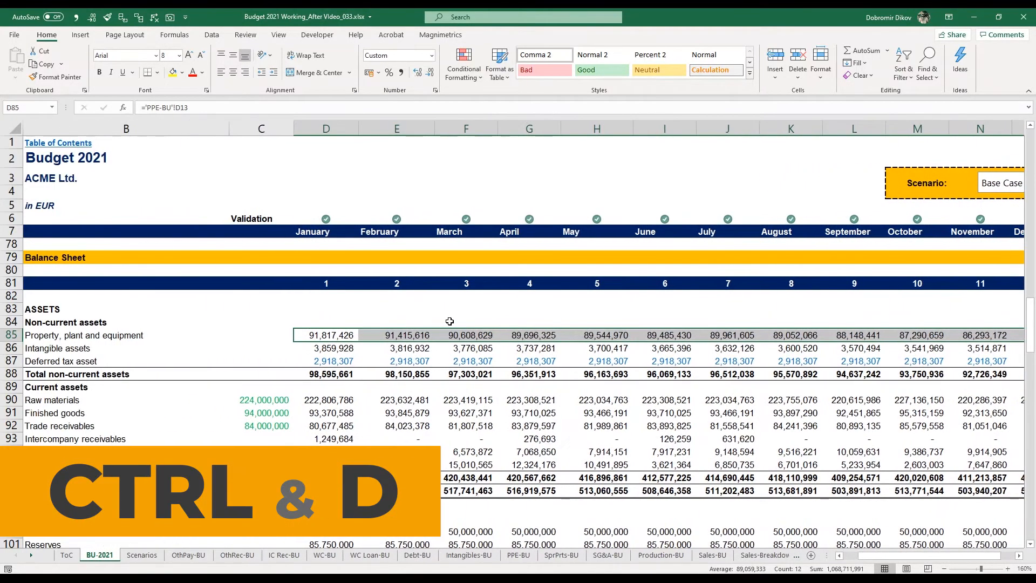
scroll(449, 321, "right", 2)
scroll(449, 321, "right", 3)
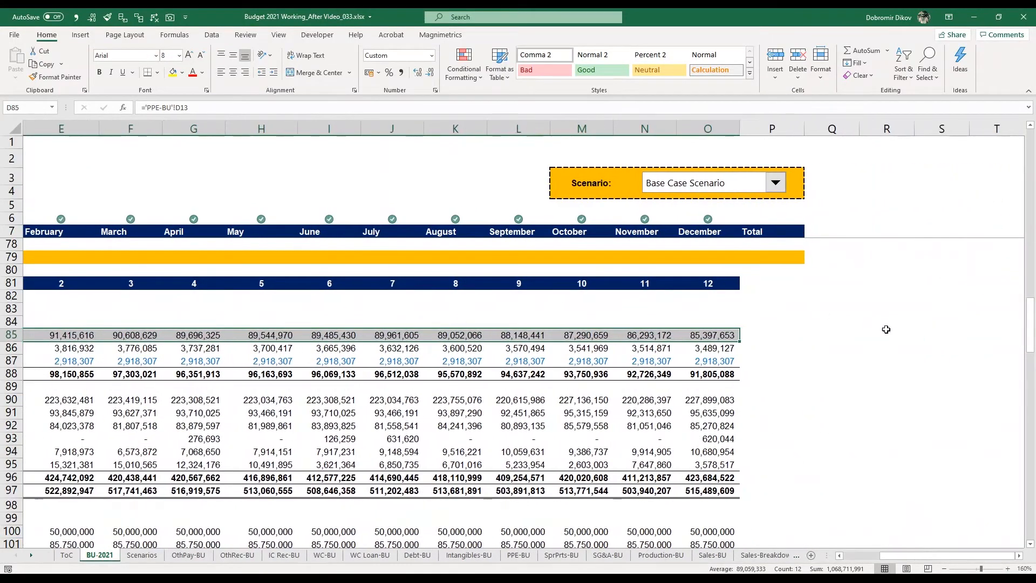
left_click(768, 307)
left_click(787, 332)
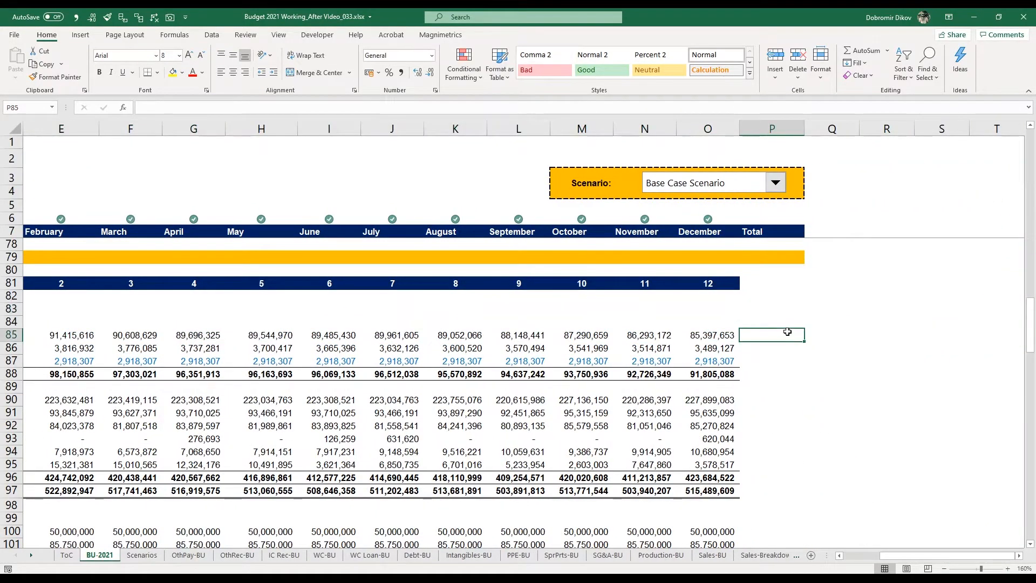
scroll(777, 335, "up", 11)
left_click(769, 341)
left_click_drag(770, 352, 771, 365)
key("Delete")
Fill the administrative expenses total formula from P52 down through P54.
left_click(770, 343)
key("shift+Down")
key("shift+Down")
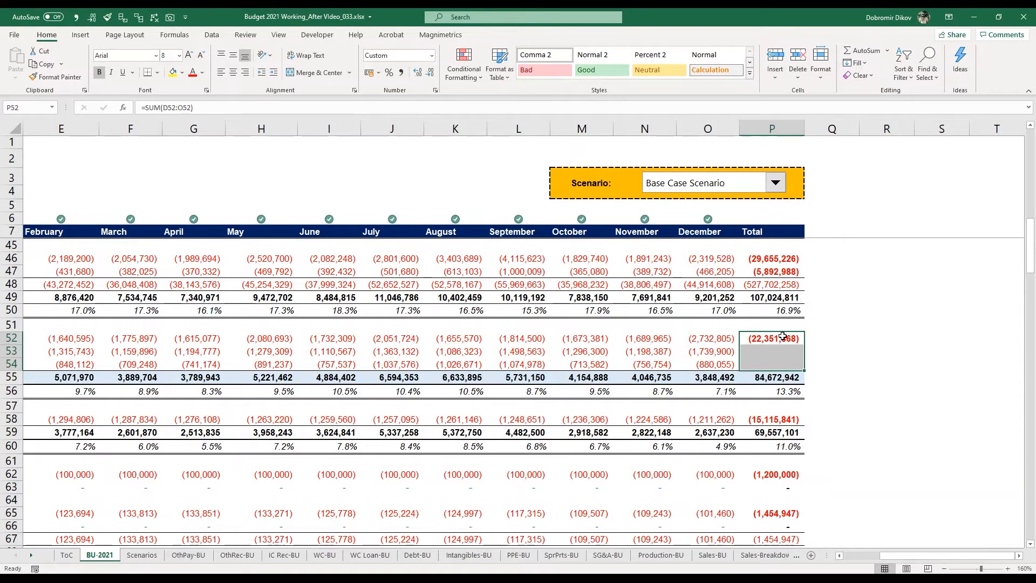
key("ctrl+d")
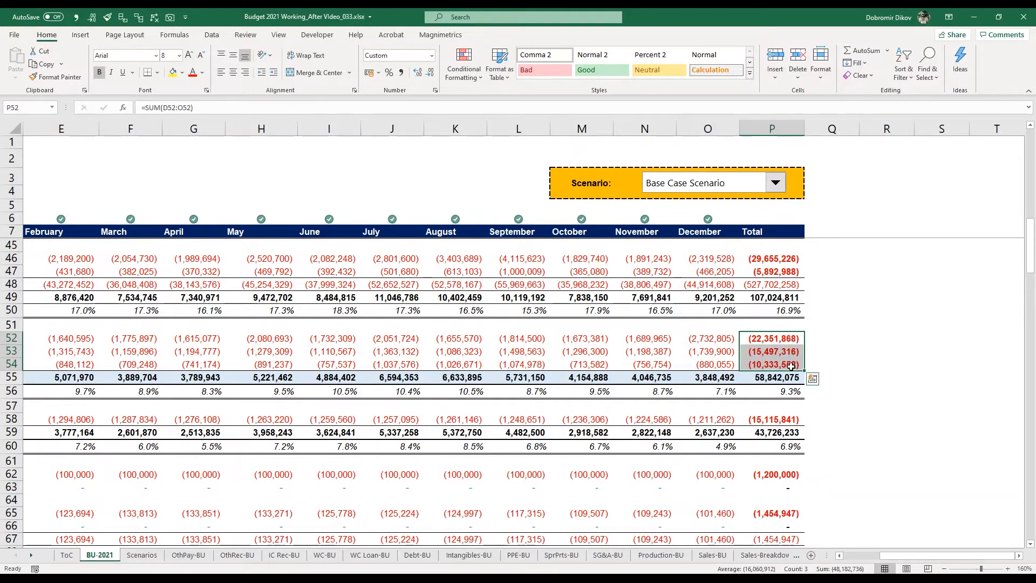
Enter "Cash" into all cells of the empty range R51:R57 at once.
left_click(870, 322)
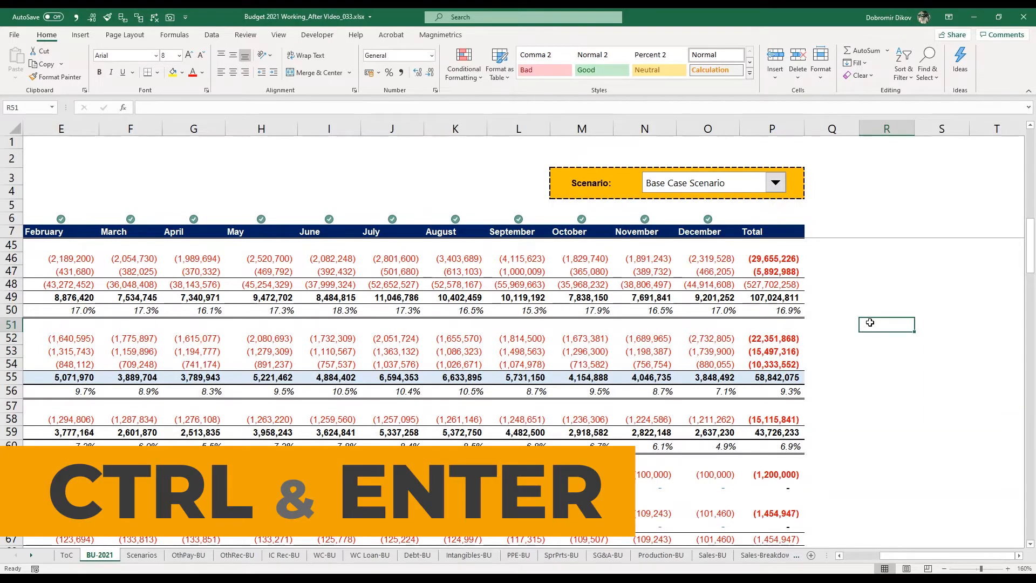
key("shift+Down")
key("shift+Down")
key("shift+Down")
key("shift+Down")
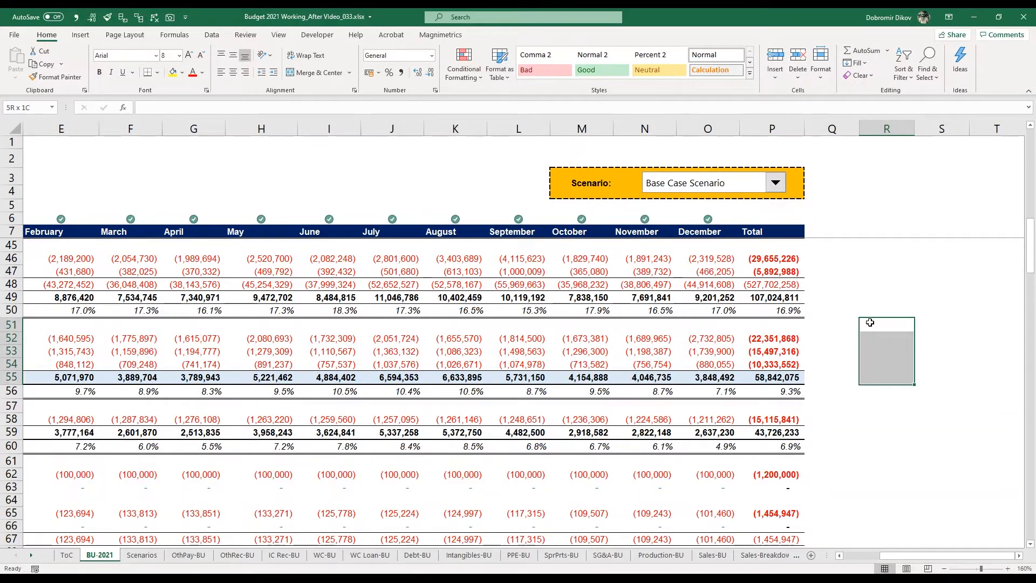
key("shift+Down")
key("shift+Down")
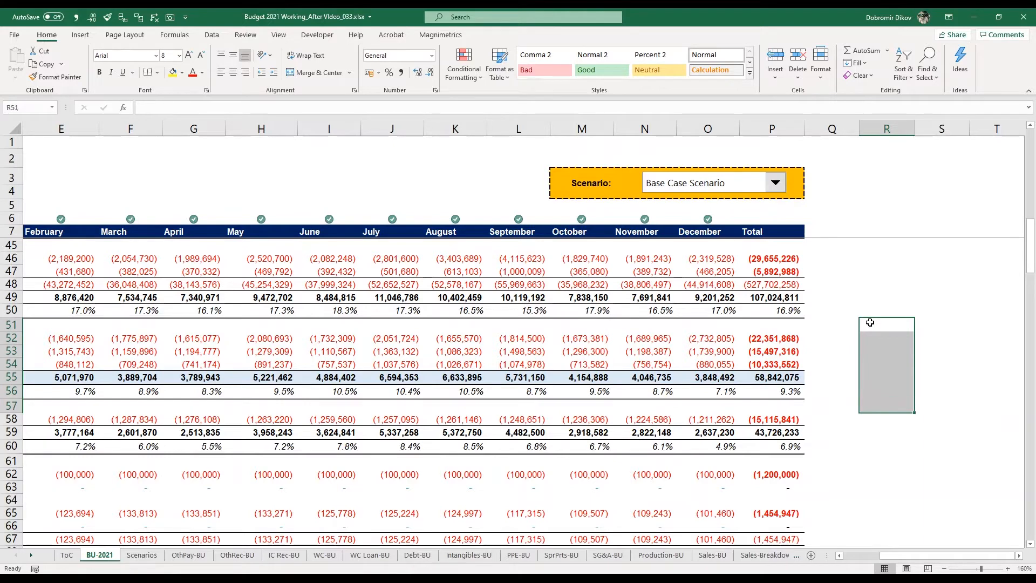
type("Cash")
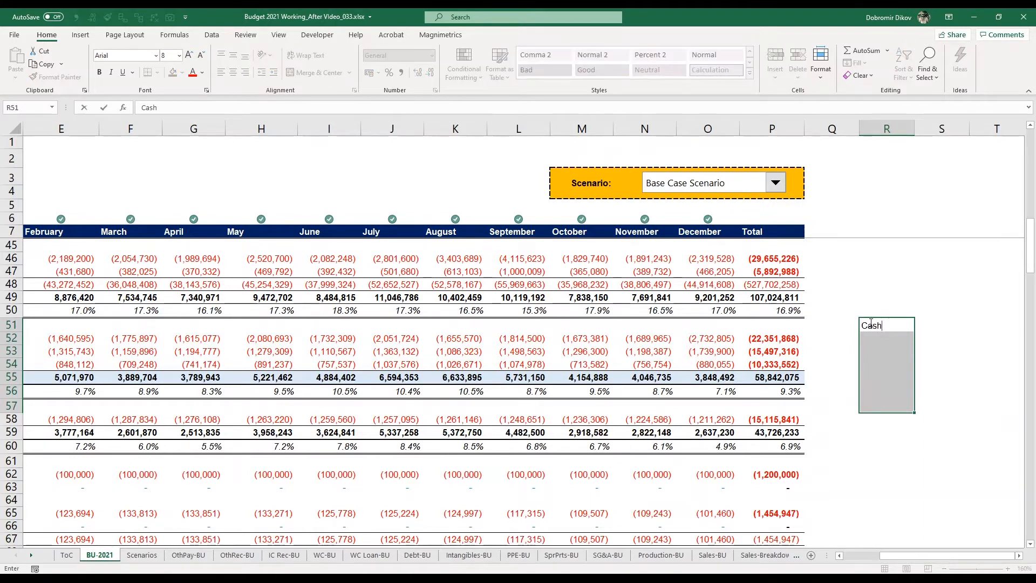
key("ctrl+Return")
Check the repeated "Cash" entries and clear them from R51:R57.
key("Down")
key("Down")
key("Down")
key("Down")
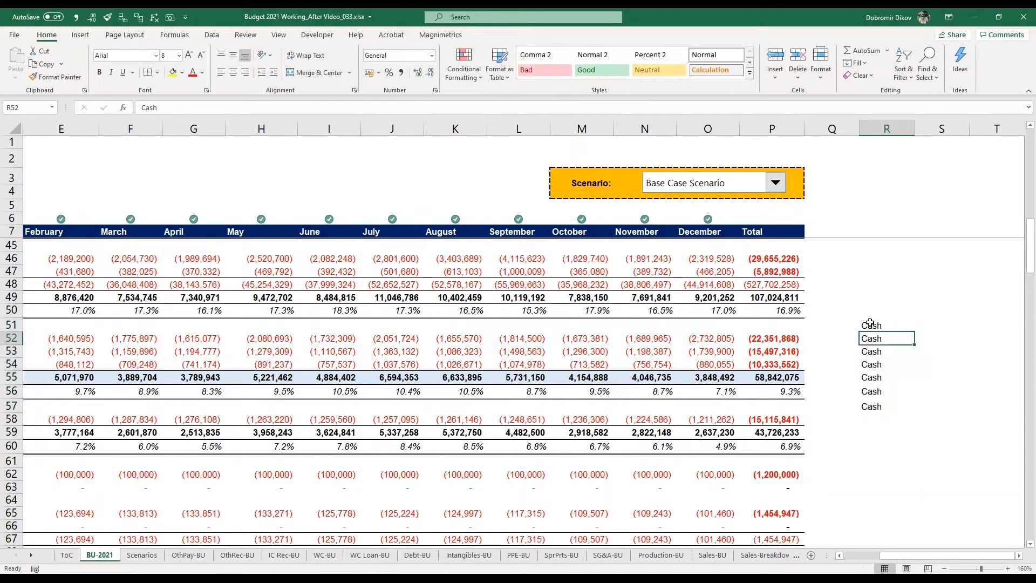
left_click(870, 324)
key("ctrl+shift+Down")
key("Delete")
Go to January's production staff costs in cell D46.
key("ctrl+Left")
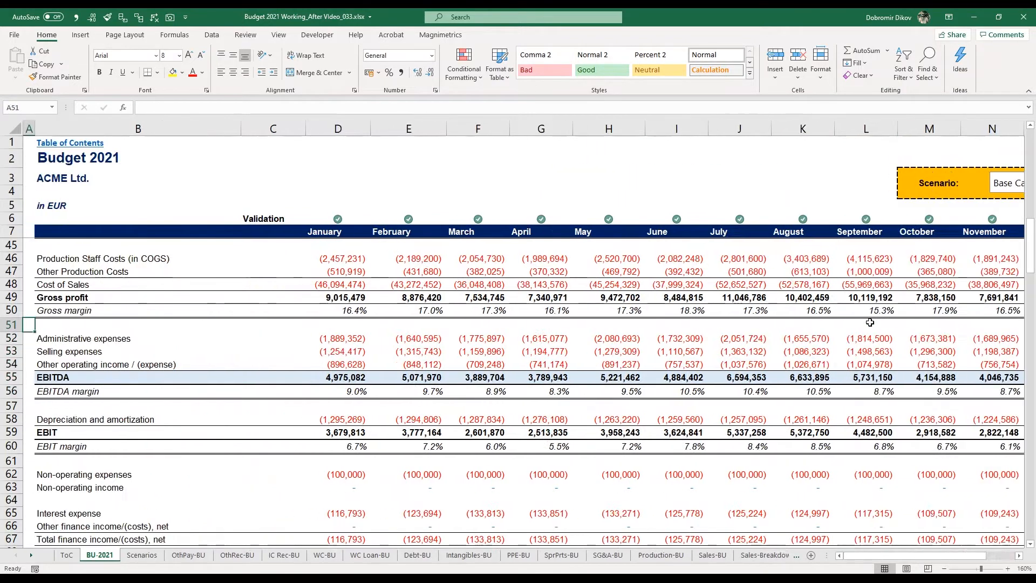
key("Right")
key("Right")
key("Right")
key("Up")
key("Up")
key("Up")
key("Up")
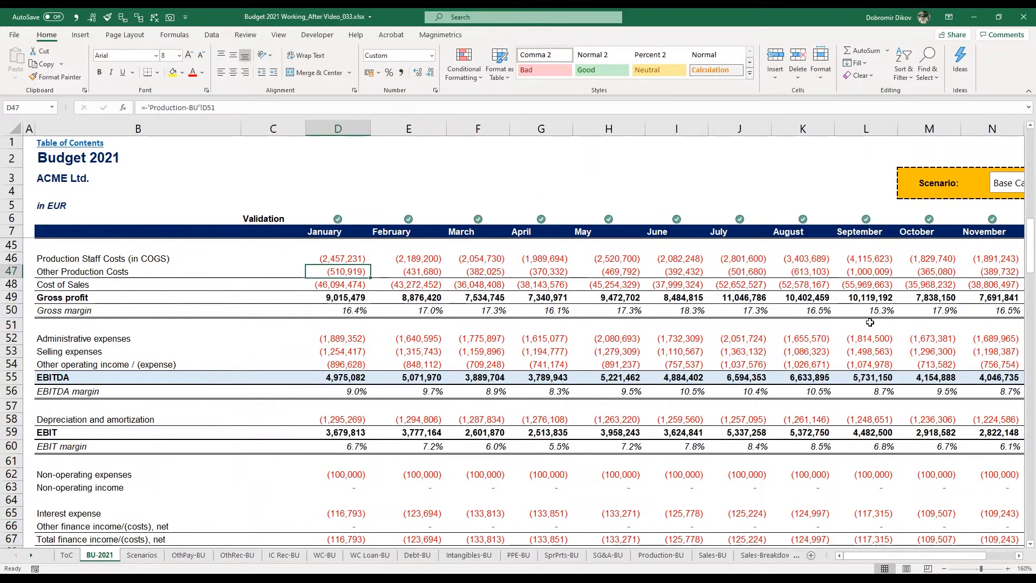
key("Up")
Jump between the January and Total ends of the data and between row blocks down to EBITDA margin, finishing at D52.
key("ctrl+Right")
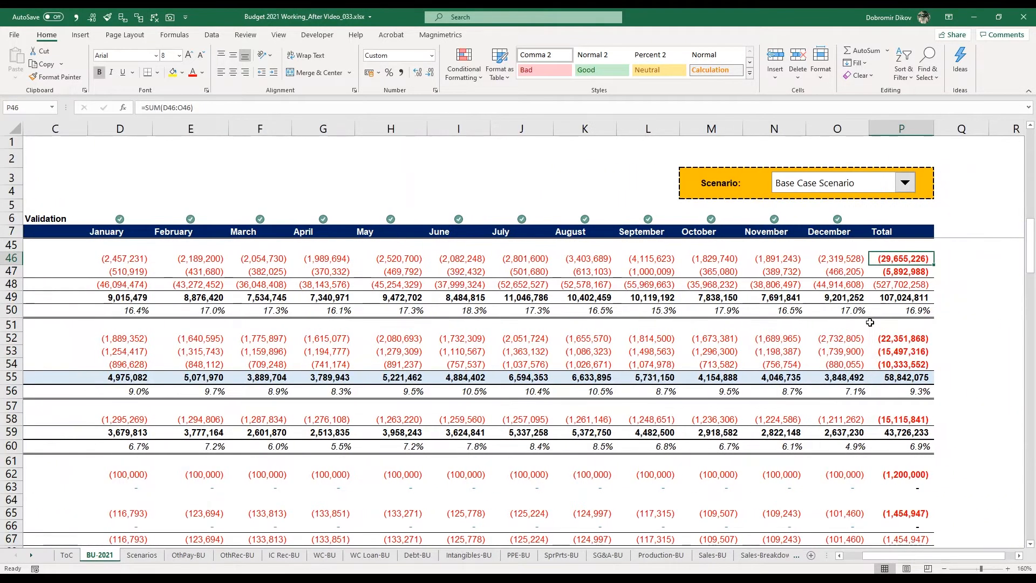
key("ctrl+Left")
key("ctrl+Down")
key("ctrl+Up")
key("ctrl+Right")
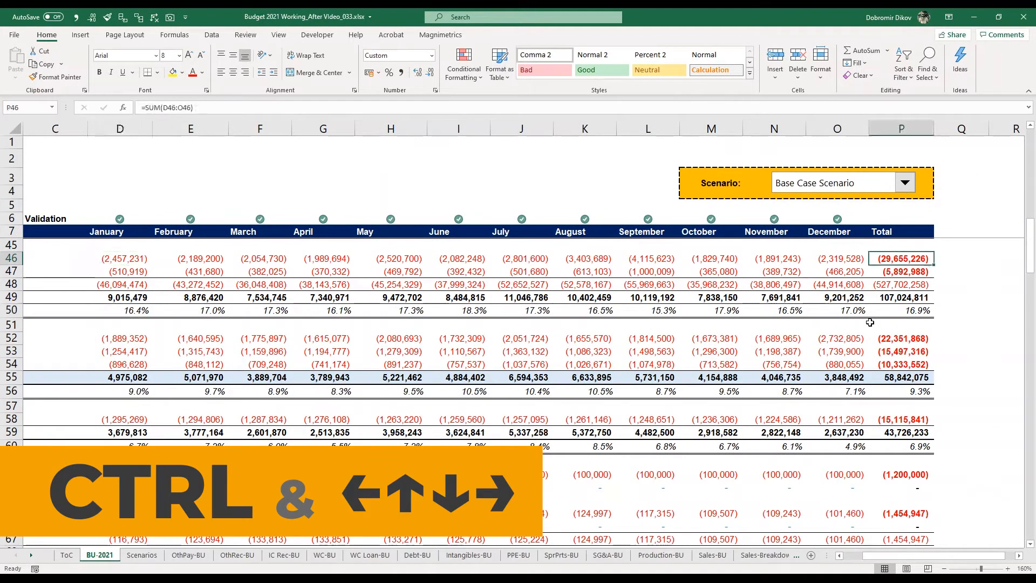
key("ctrl+Left")
key("ctrl+Down")
key("ctrl+Right")
key("ctrl+Left")
key("ctrl+Down")
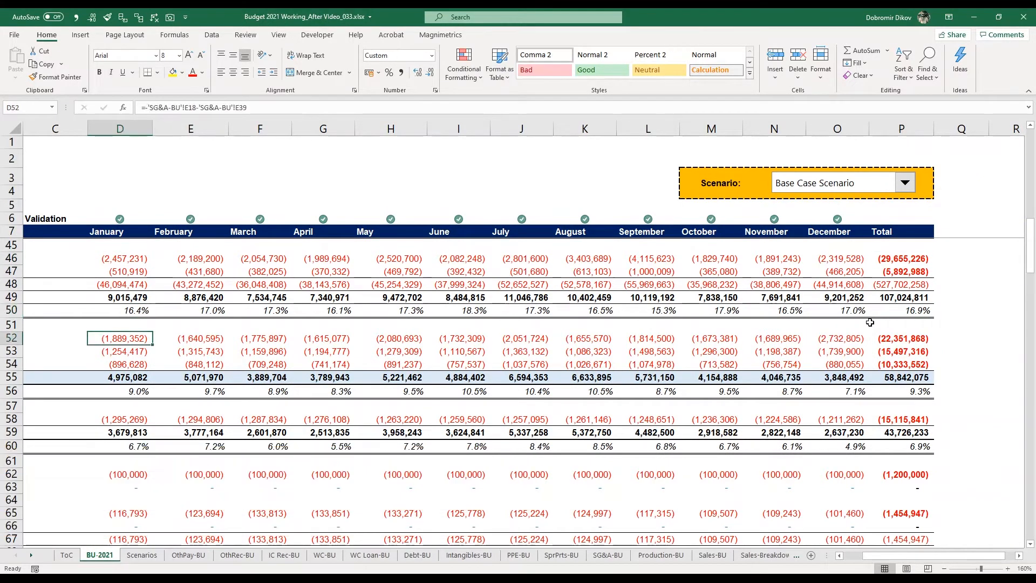
key("ctrl+Down")
key("ctrl+Right")
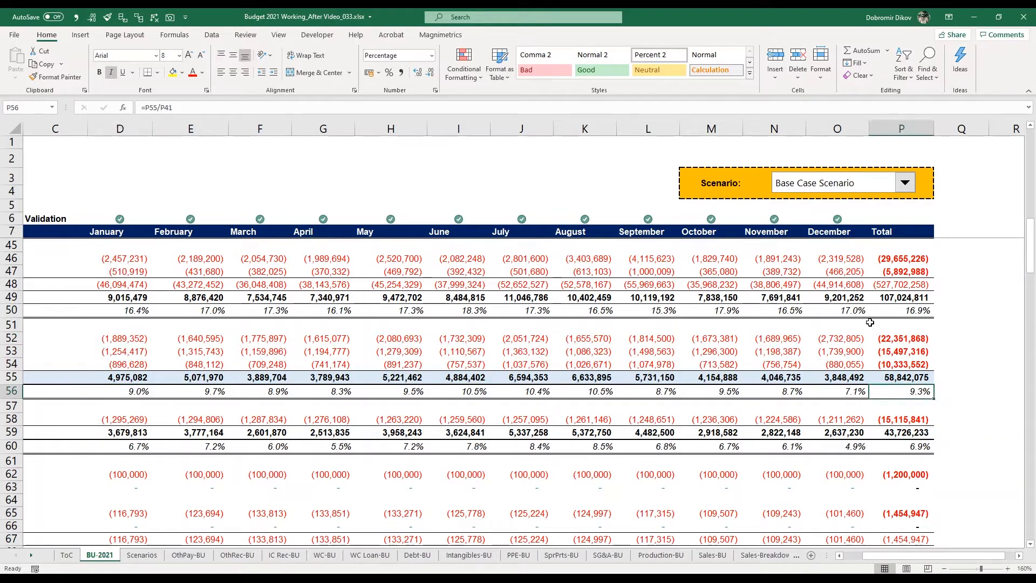
key("ctrl+Left")
key("ctrl+Up")
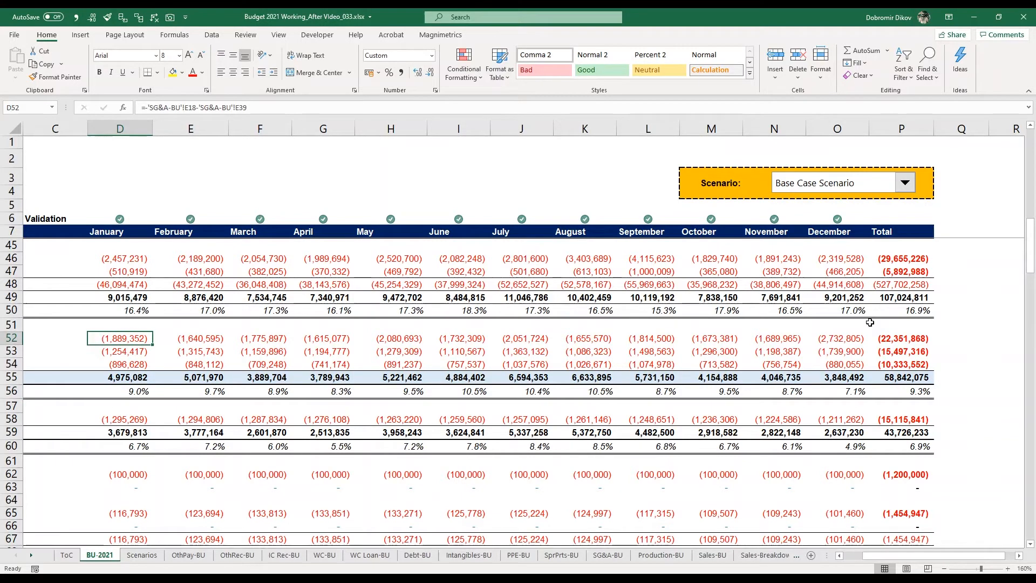
Extend and shrink a cell selection in all directions around January's administrative expenses (D52).
key("shift+Right")
key("shift+Right")
key("shift+Right")
key("shift+Down")
key("shift+Left")
key("shift+Left")
key("shift+Left")
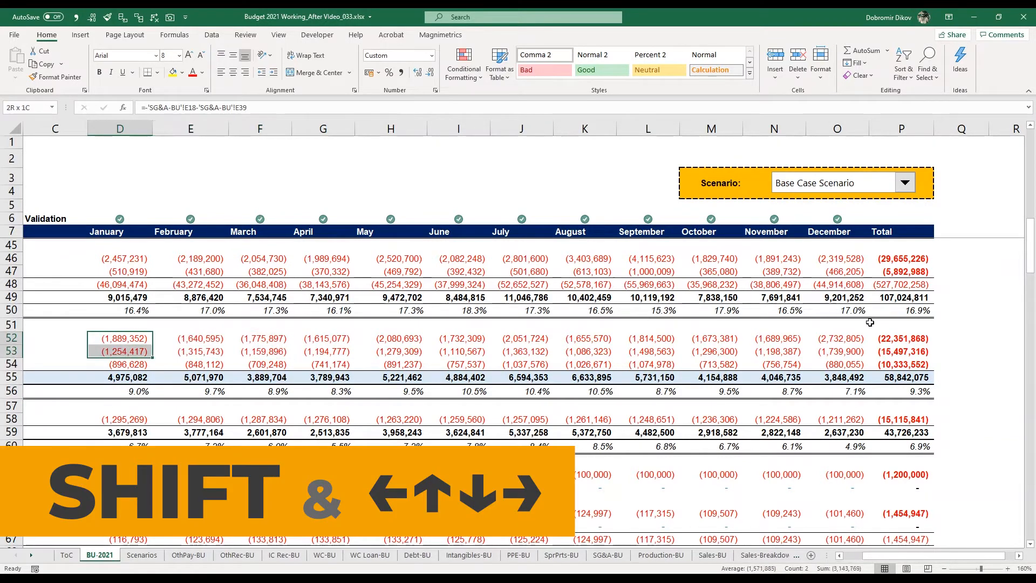
key("shift+Up")
key("shift+Left")
key("shift+Up")
key("shift+Up")
key("shift+Right")
key("shift+Right")
key("shift+Down")
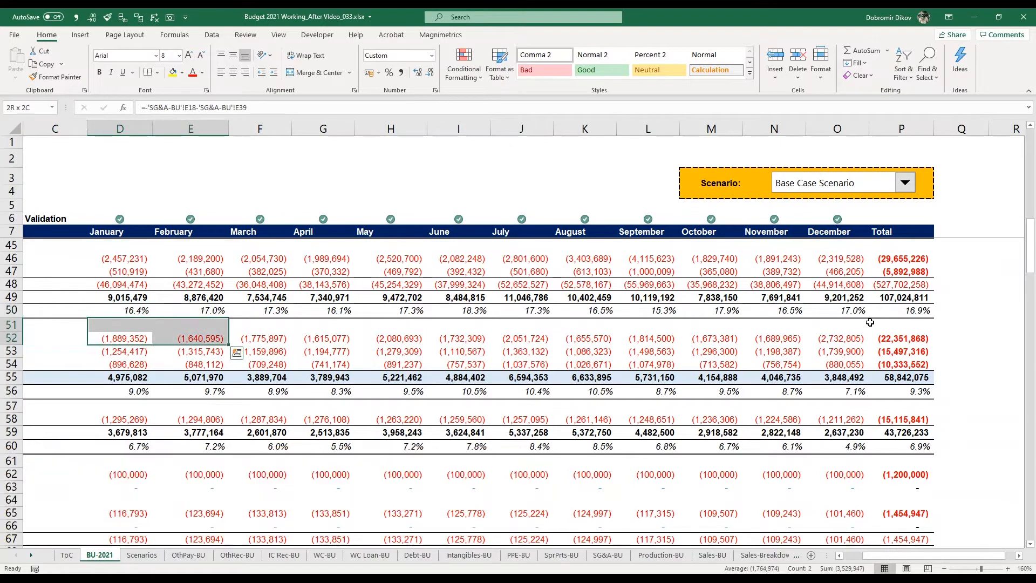
key("shift+Left")
Return to D52 and select the administrative expenses from January through Total (D52:P52).
key("Right")
key("Down")
key("Left")
key("Up")
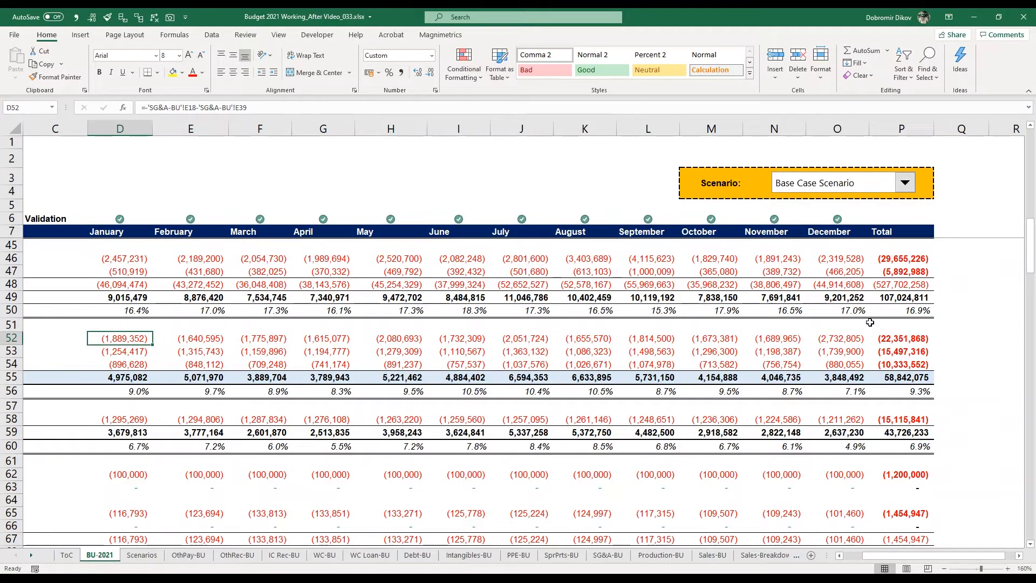
key("ctrl+shift+Right")
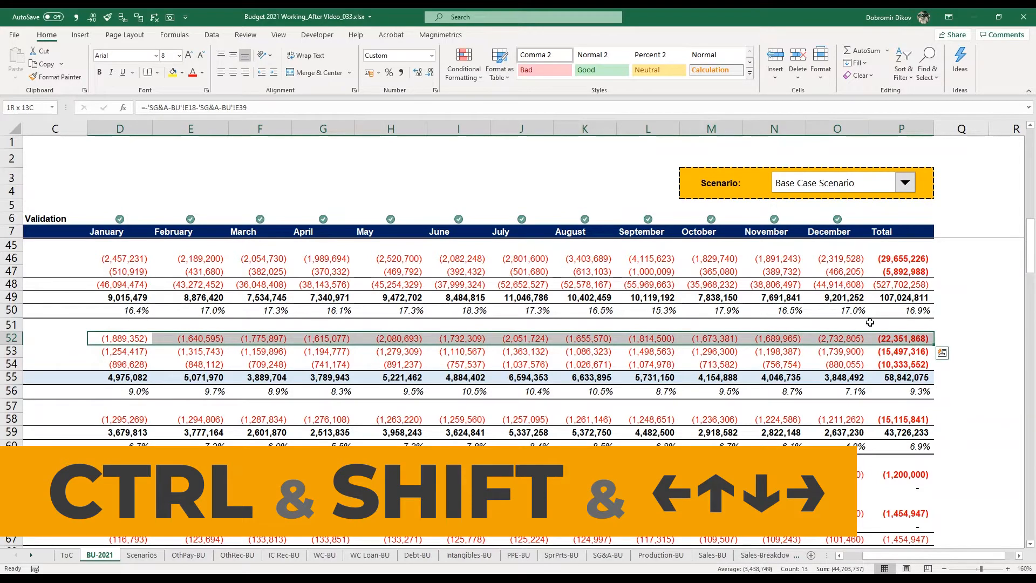
Extend the selection down to the EBITDA margin row (D52:P56), collapse it and move to C52.
key("ctrl+shift+Down")
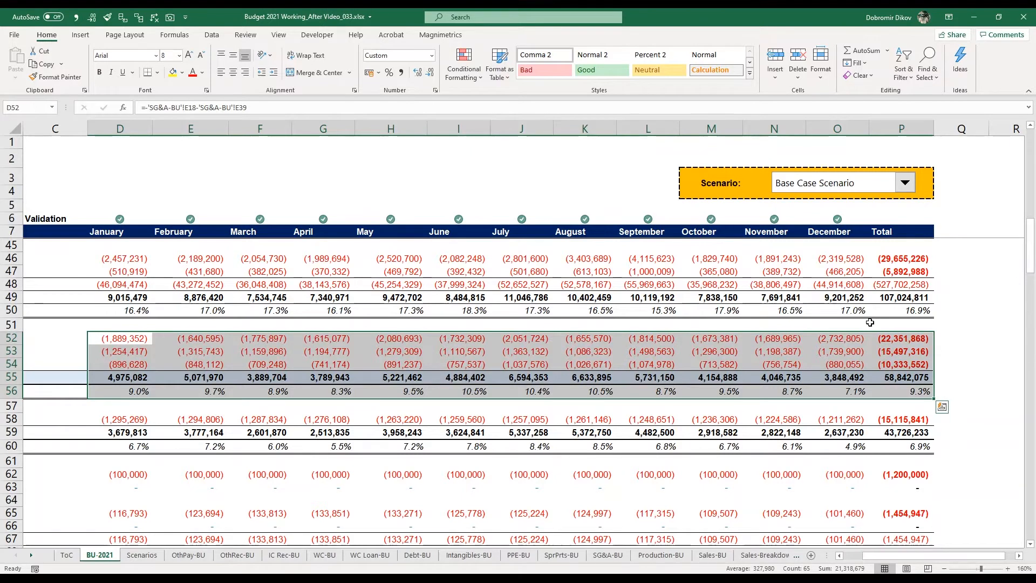
key("shift+BackSpace")
key("Home")
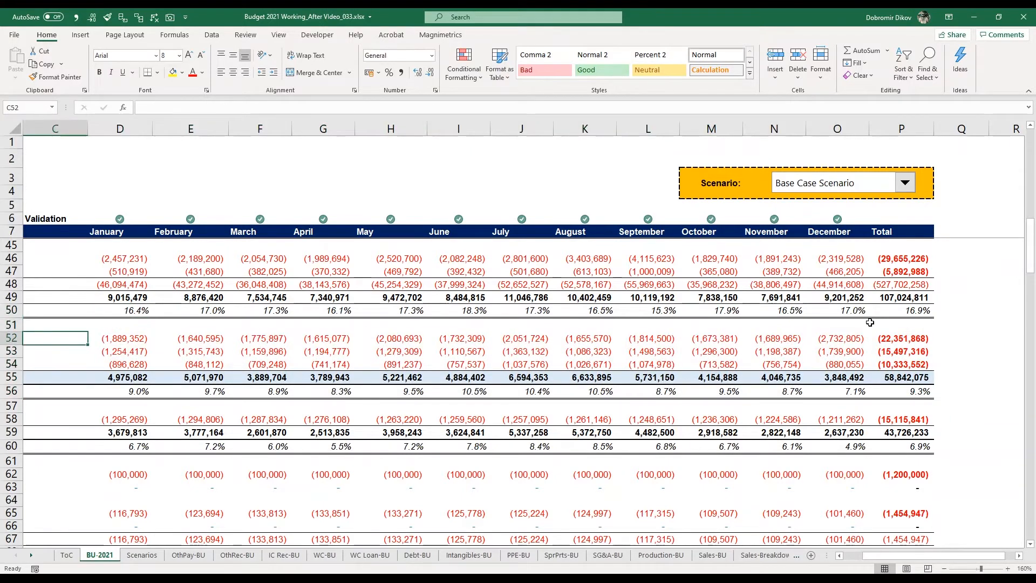
Select the entire administrative expenses row (row 52), and move down to February's other operating income in E54.
key("shift+space")
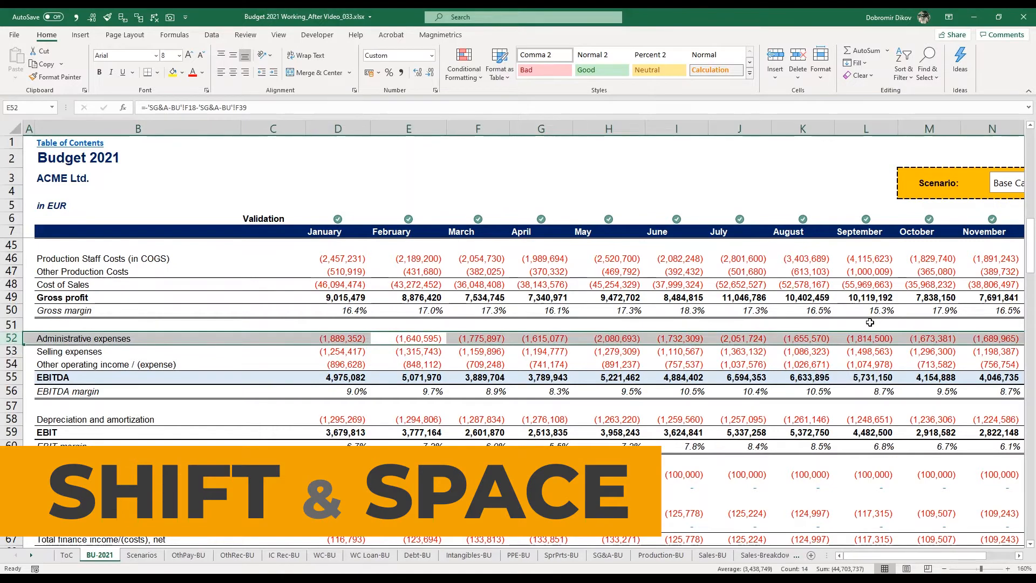
key("Down")
key("Down")
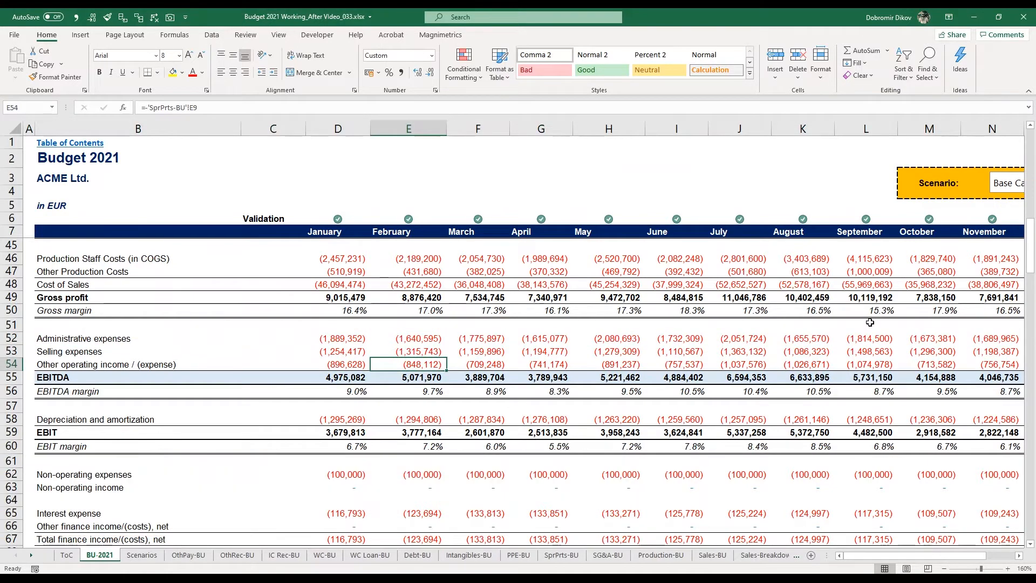
Select the entire February column (column E), and return to the single cell E54.
key("ctrl+space")
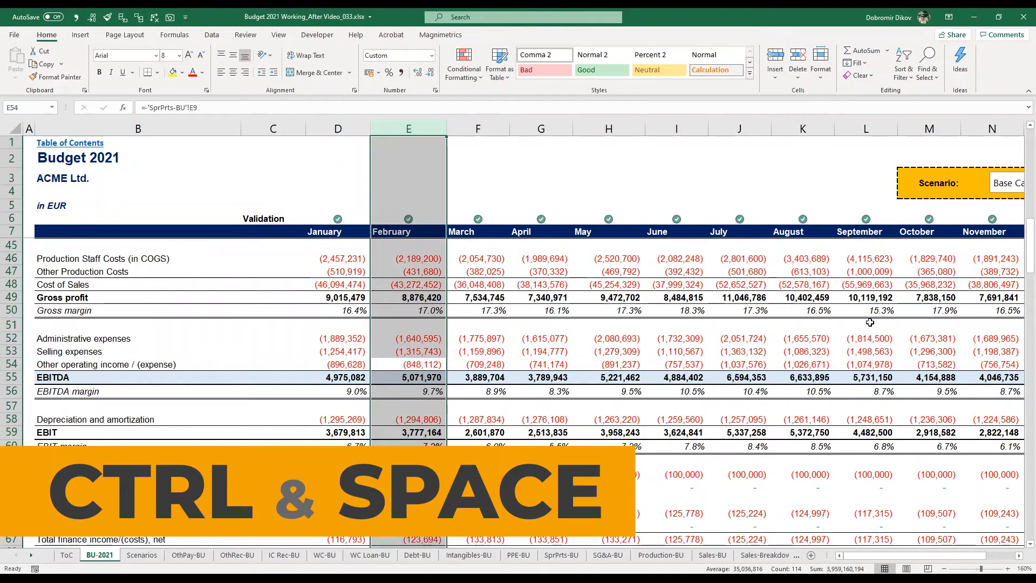
key("Right")
key("Left")
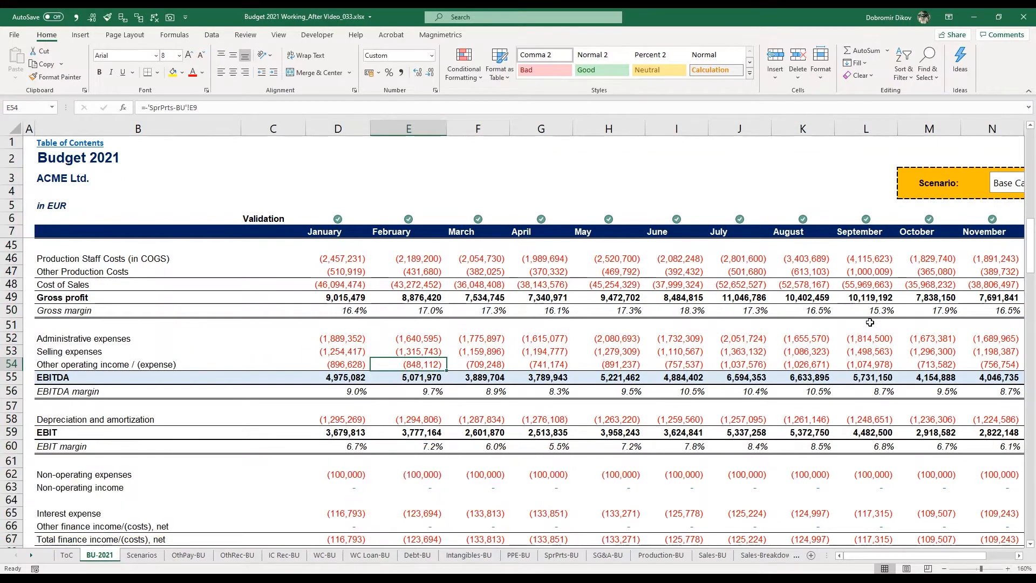
Insert a blank column before February (column E) from cell E52, and undo the insertion.
key("Right")
key("Left")
key("Up")
key("Up")
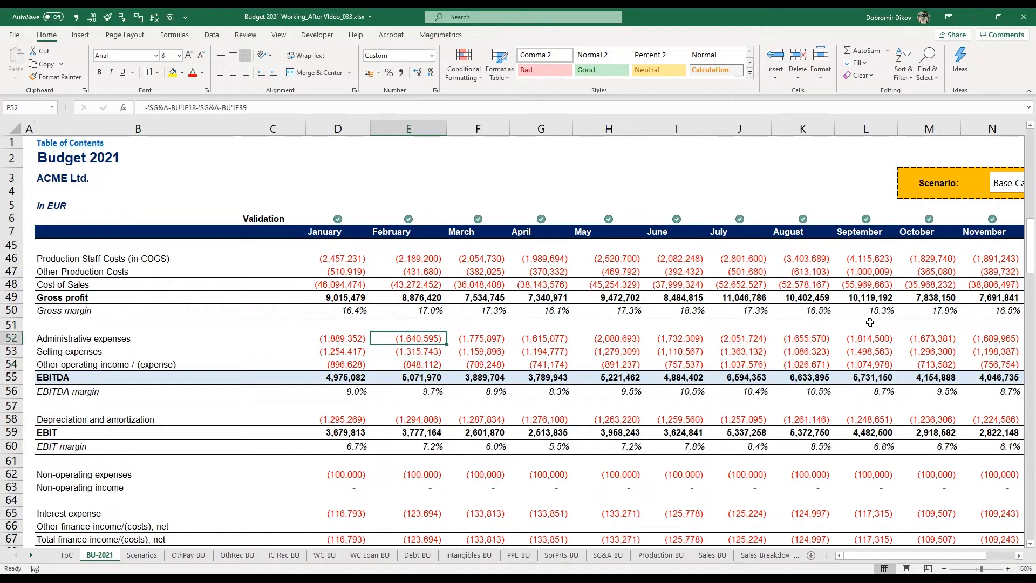
key("ctrl+space")
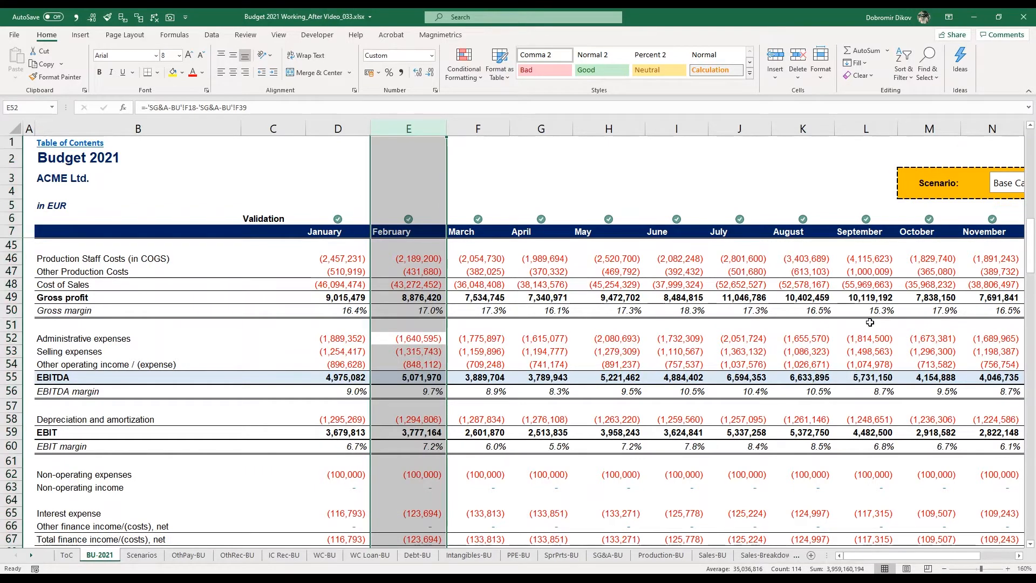
key("ctrl+plus")
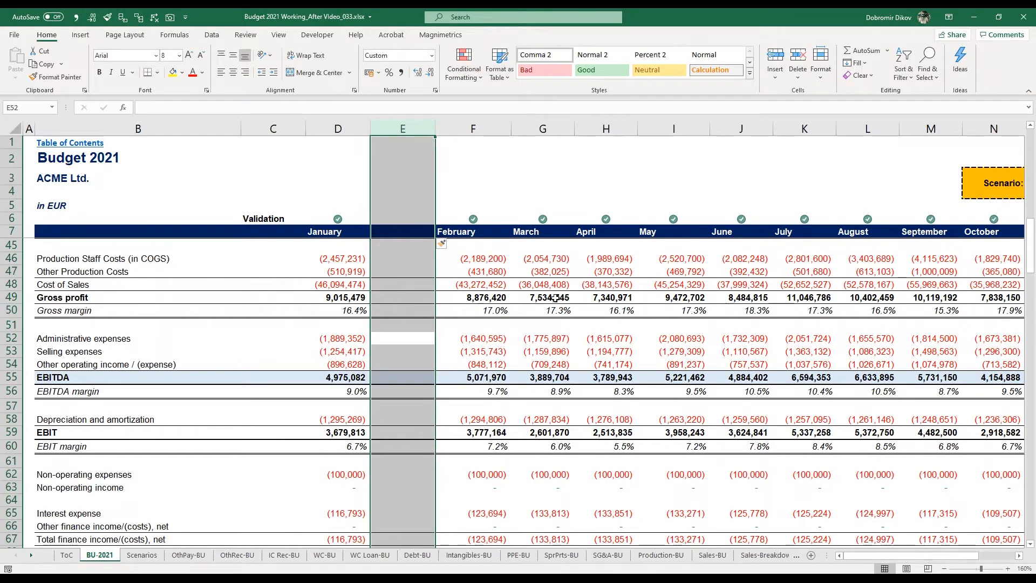
key("ctrl+z")
Insert a blank row above Other operating income / (expense) in row 54, and delete that blank row again.
left_click(473, 365)
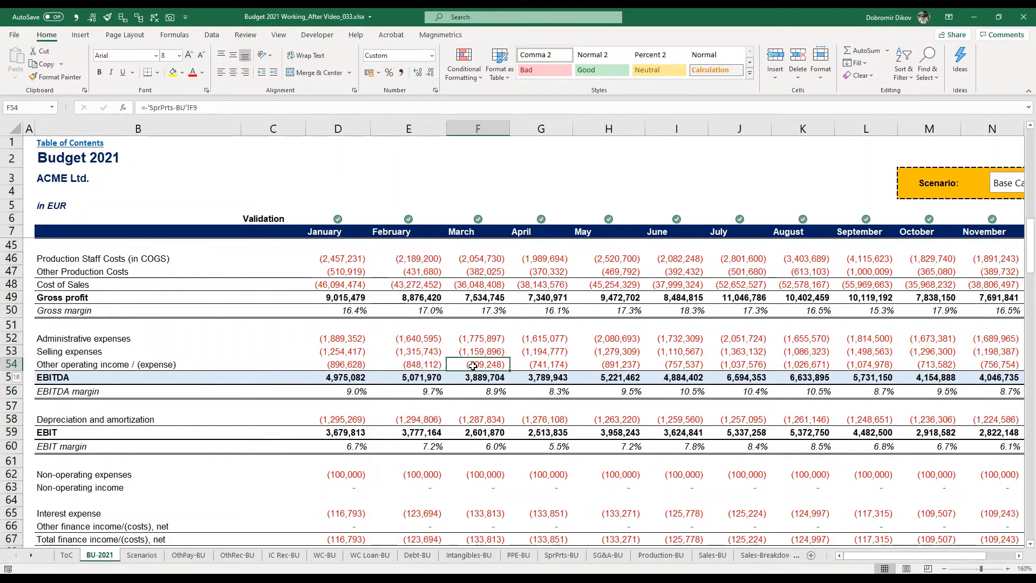
key("shift+space")
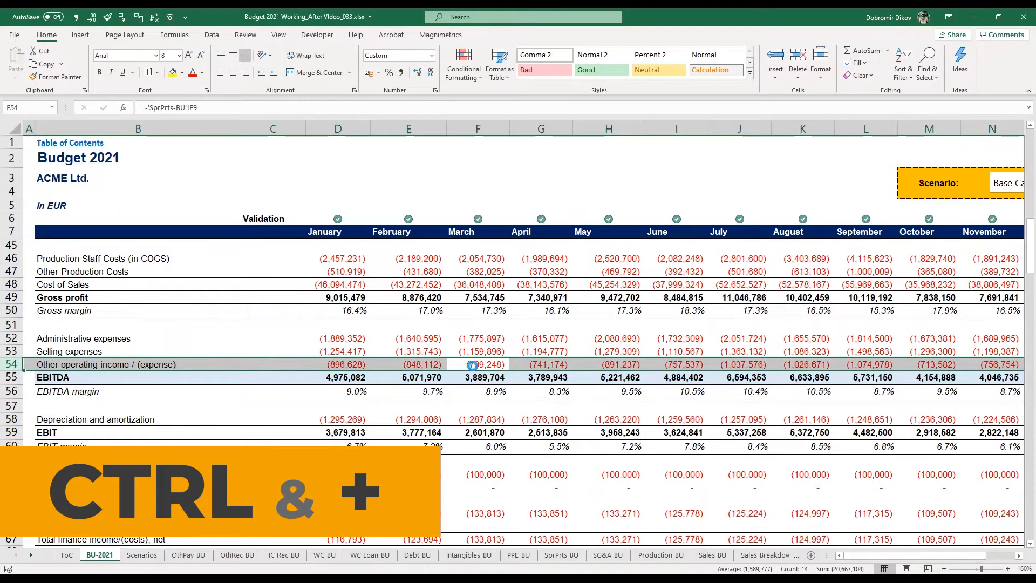
key("ctrl+plus")
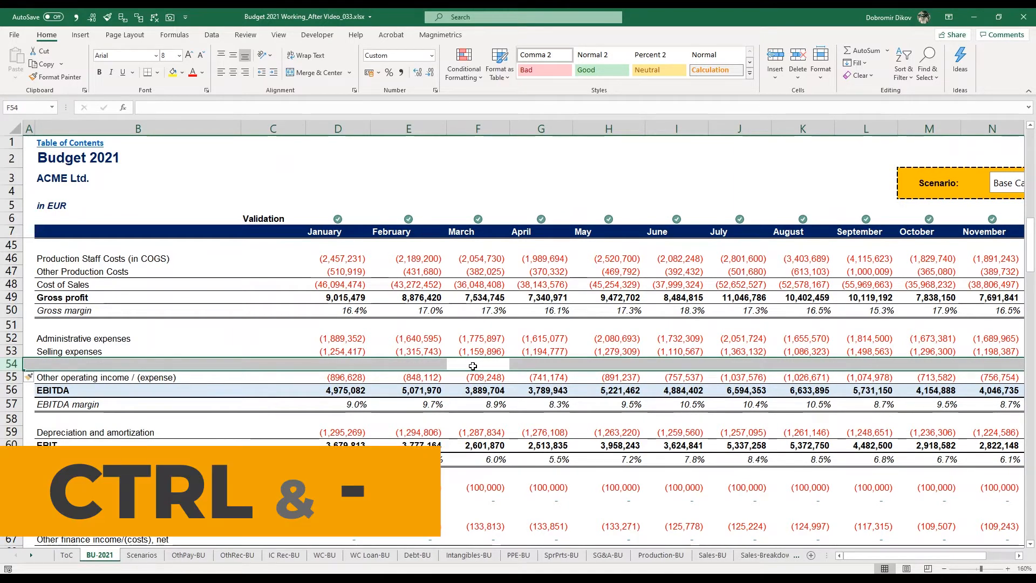
key("ctrl+minus")
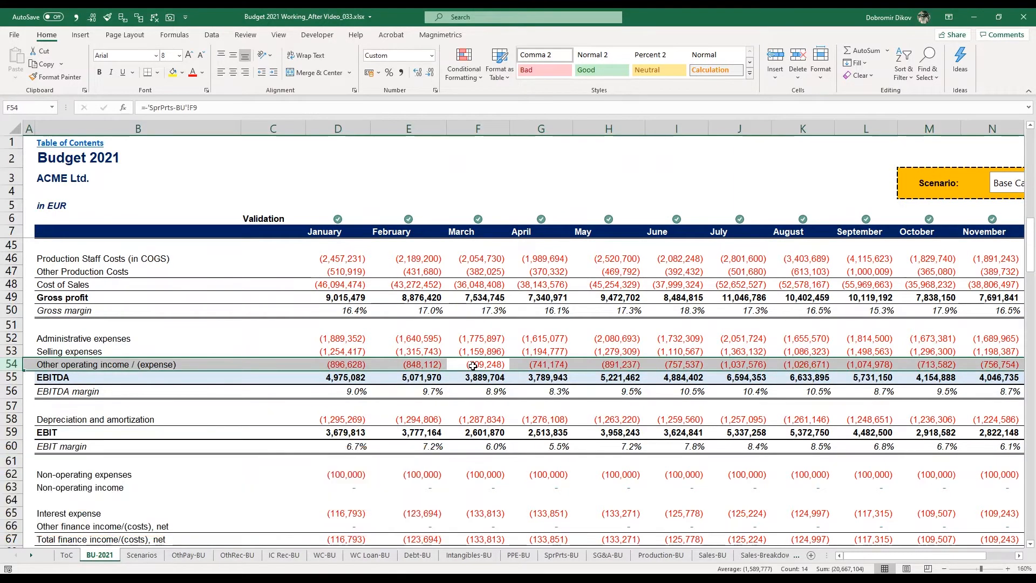
key("Up")
key("Up")
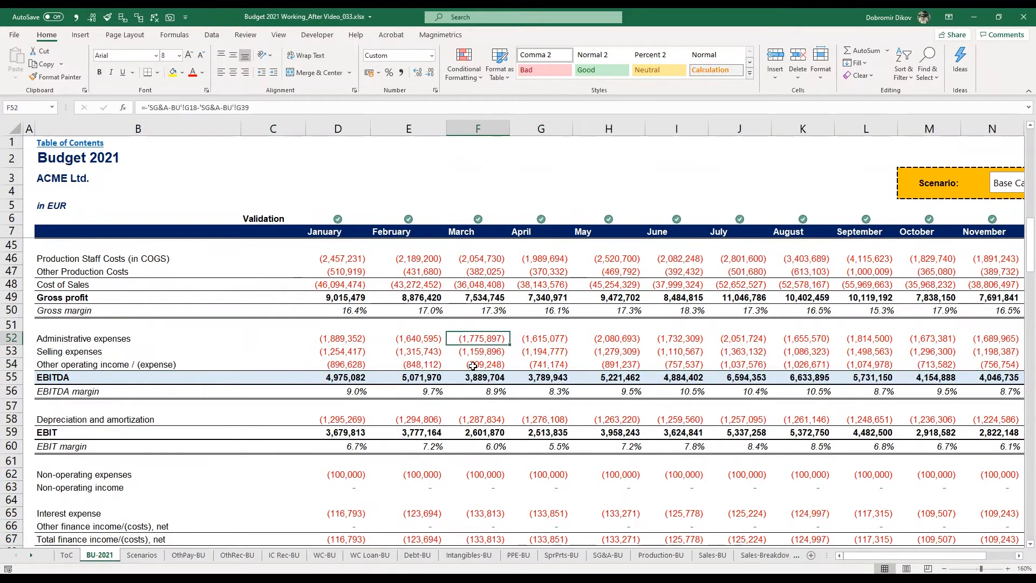
Go to February's administrative expenses (E52), and show and dismiss the ribbon's key tips.
key("Left")
key("alt")
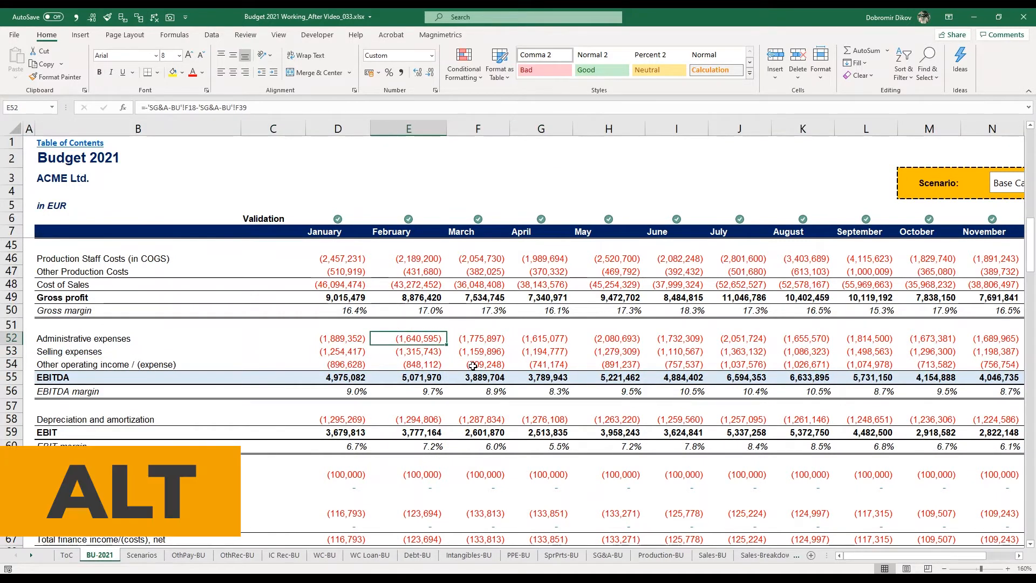
key("alt")
key("alt")
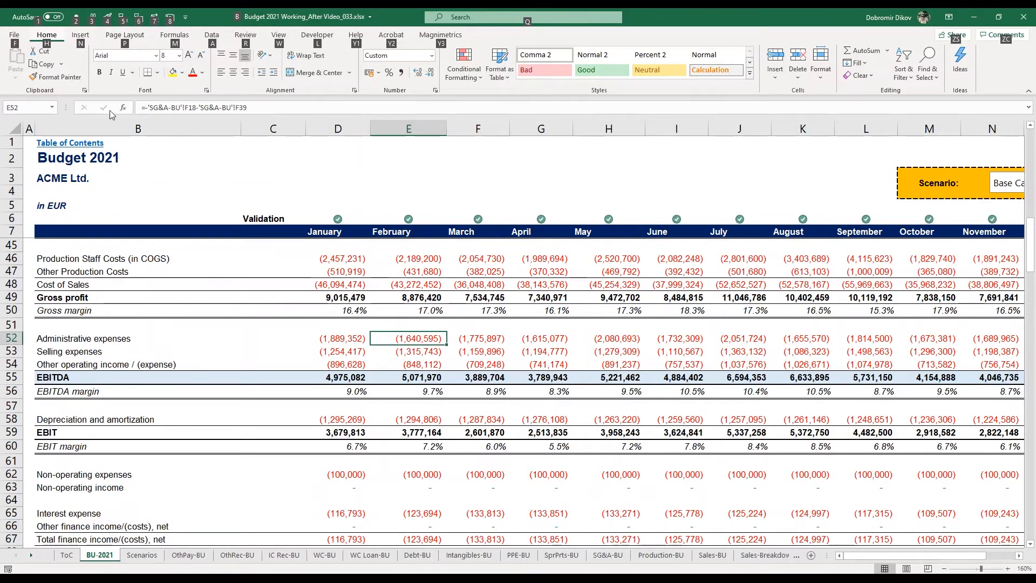
key("Escape")
key("alt")
Narrow the February column (E) until its larger figures no longer fit, and AutoFit the column's width.
left_click(273, 129)
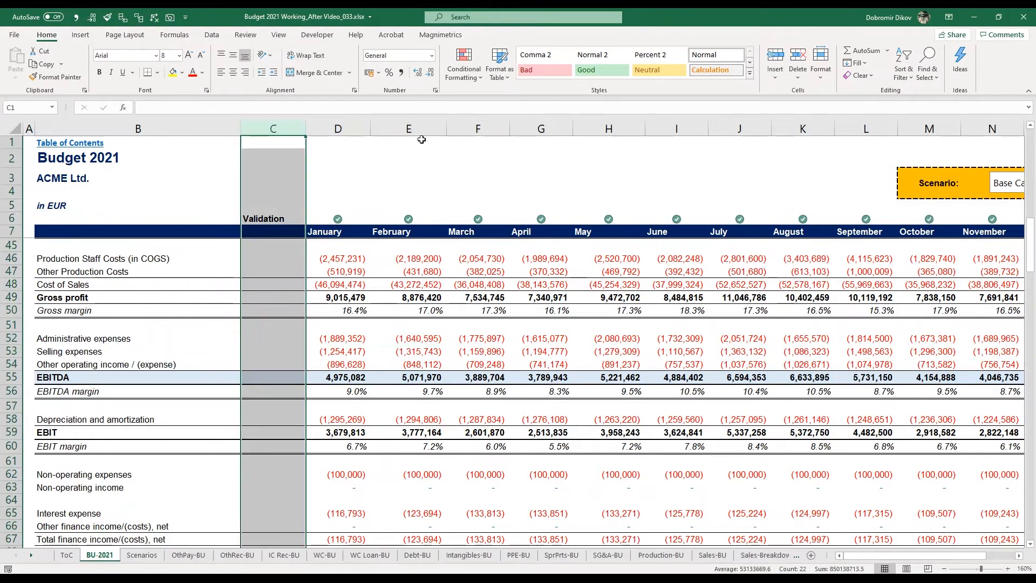
left_click_drag(444, 129, 419, 129)
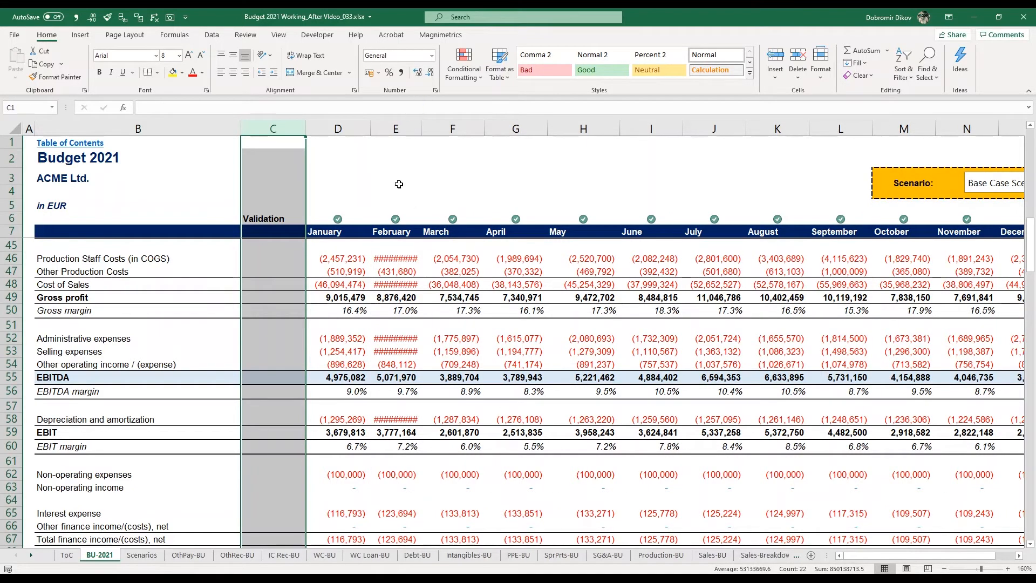
left_click(400, 185)
key("ctrl+space")
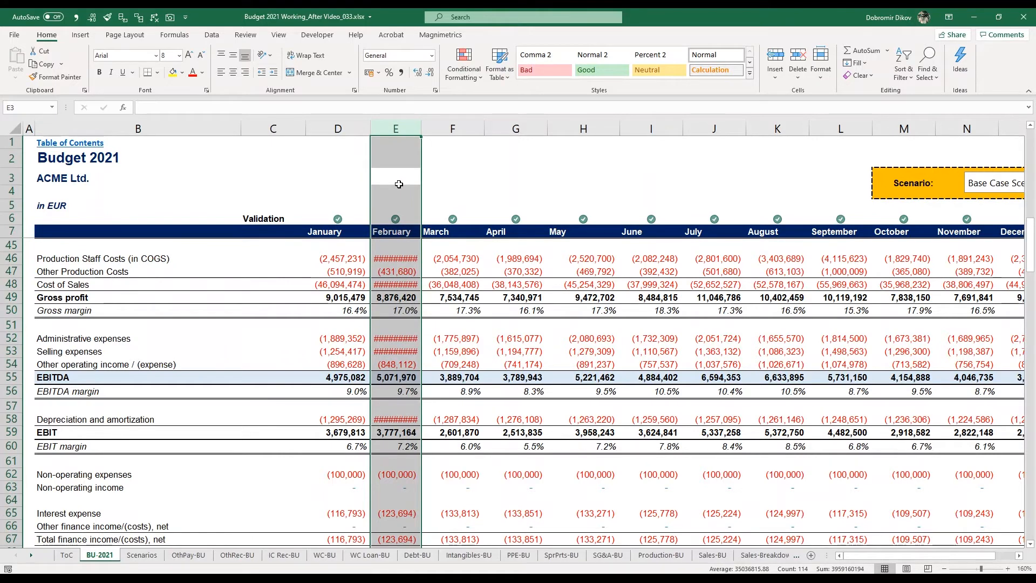
key("alt")
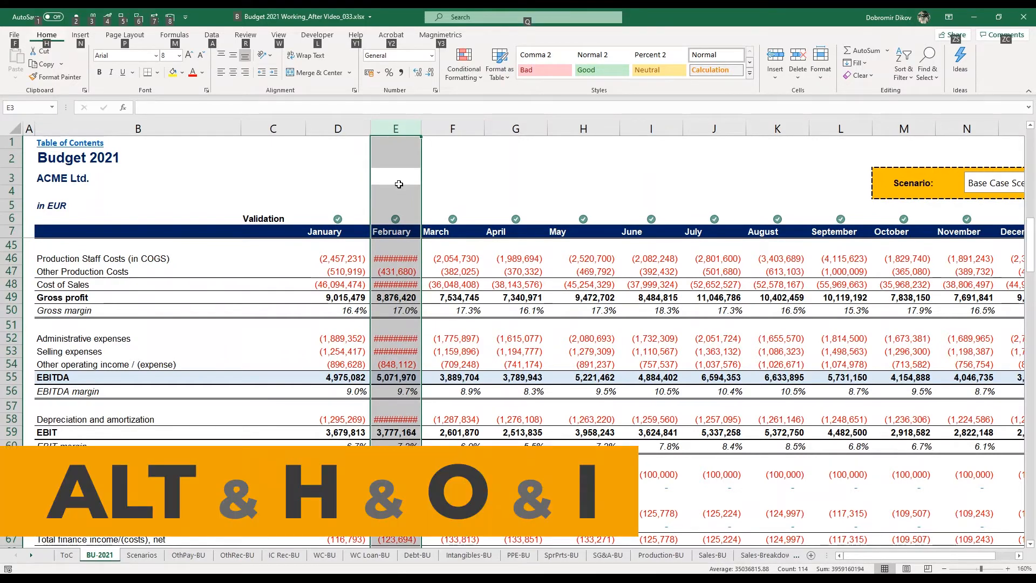
key("h")
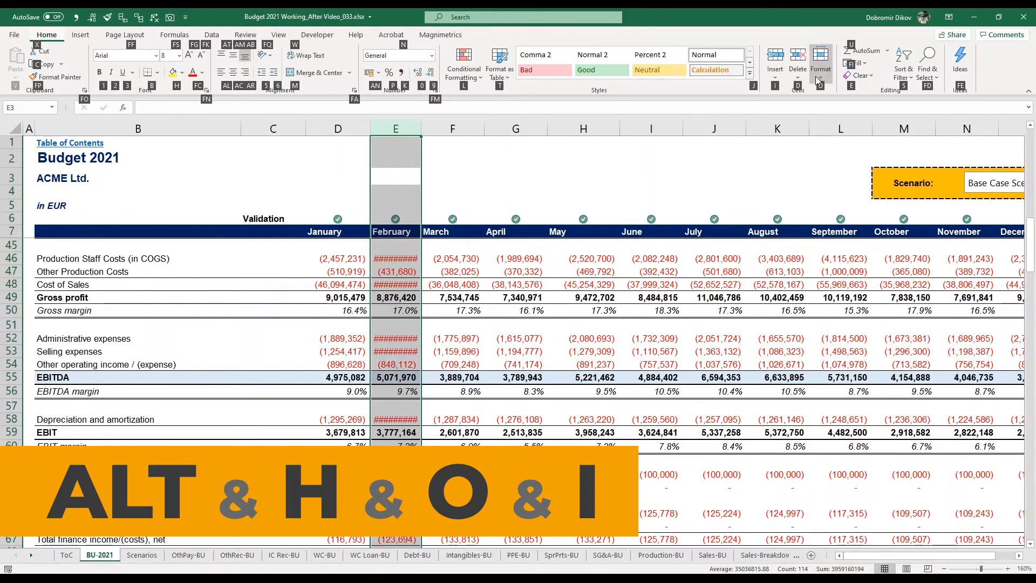
key("o")
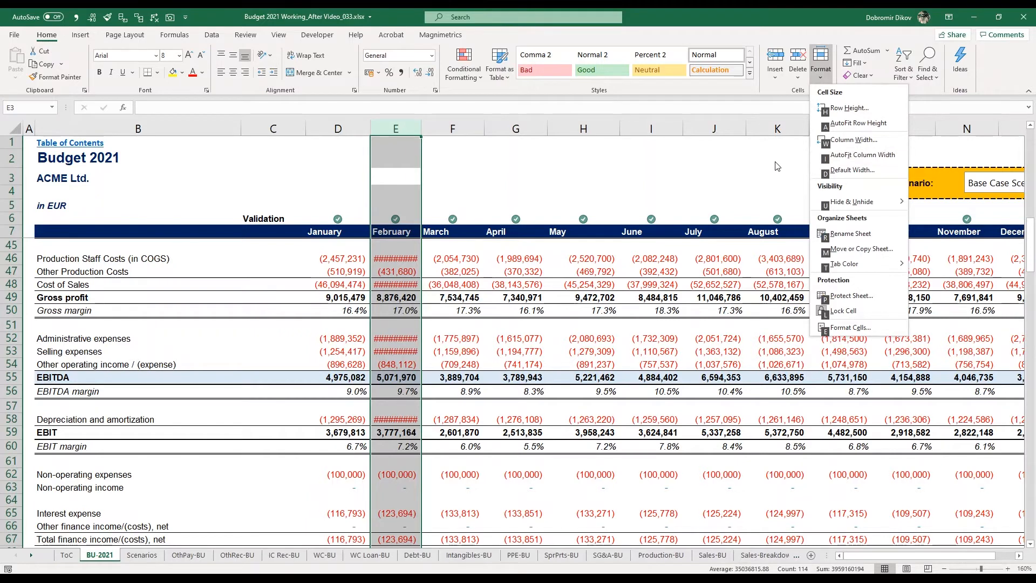
key("i")
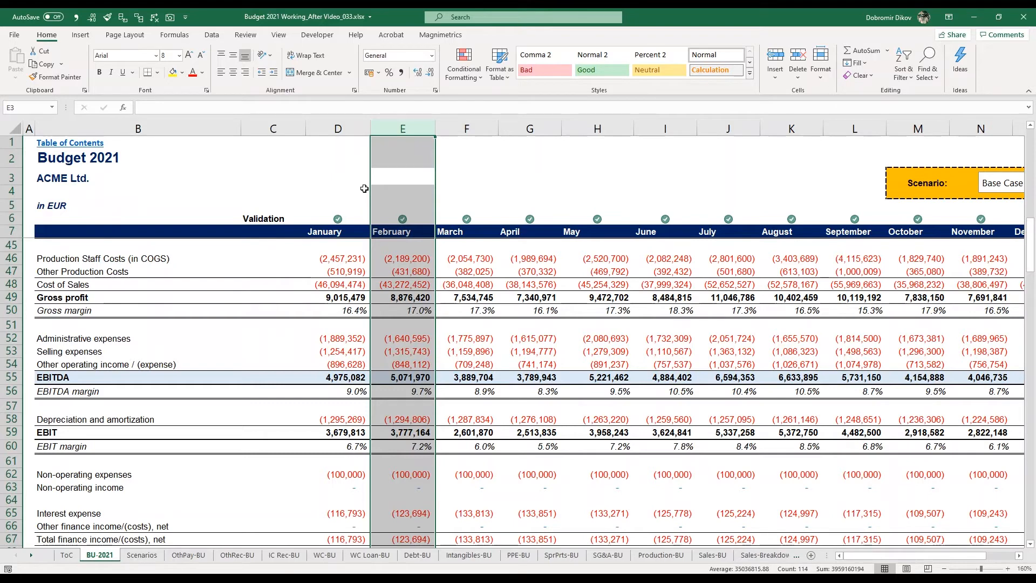
Show and dismiss the key tips for the quick commands, and apply the Number format to February's production staff costs (E46).
key("alt")
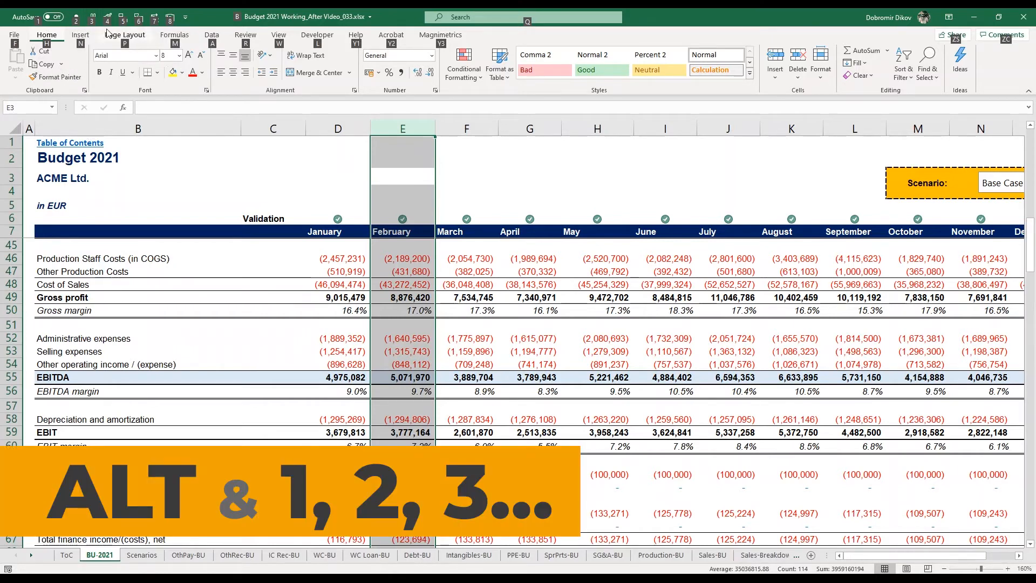
key("Escape")
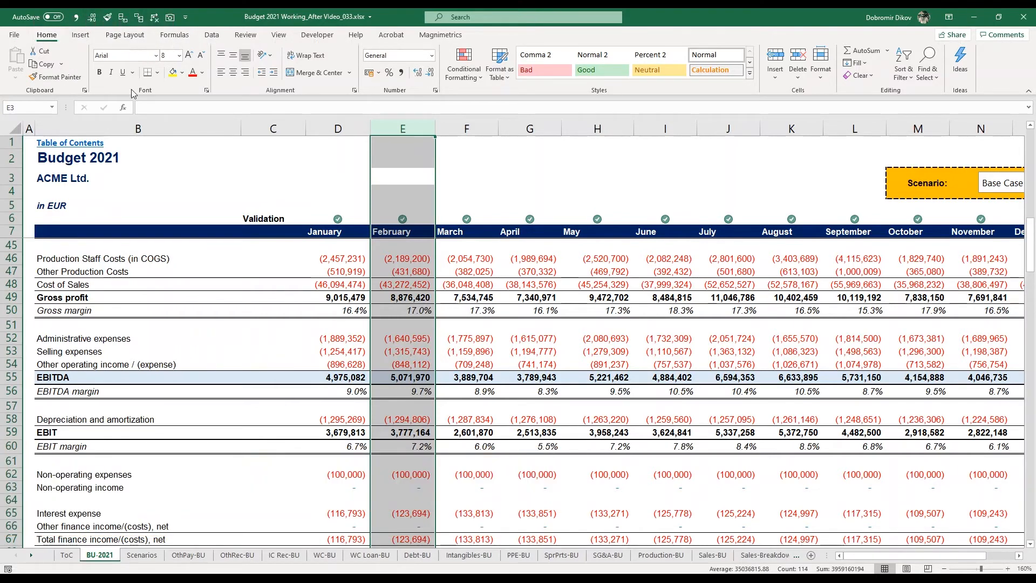
left_click(412, 259)
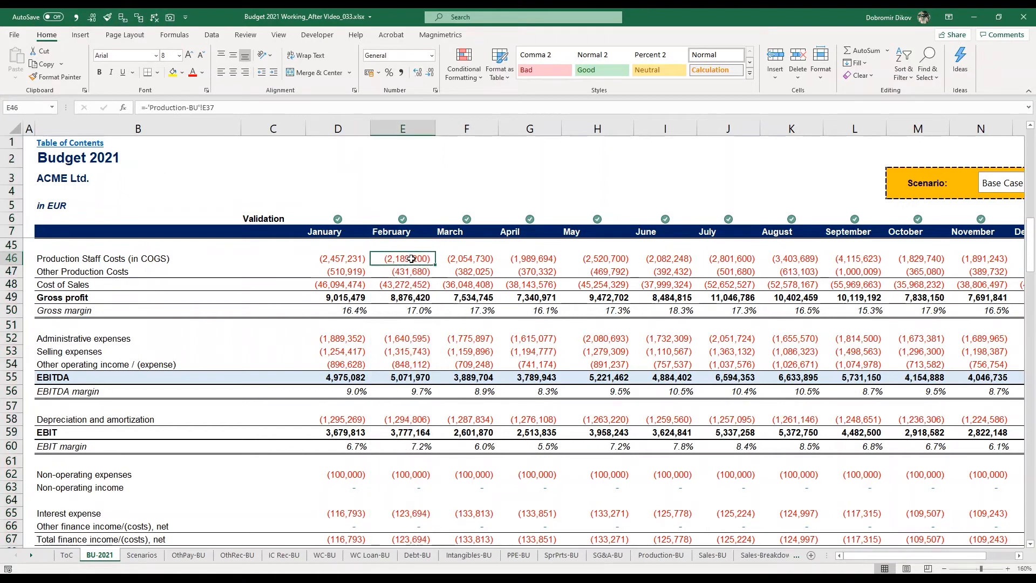
left_click(432, 56)
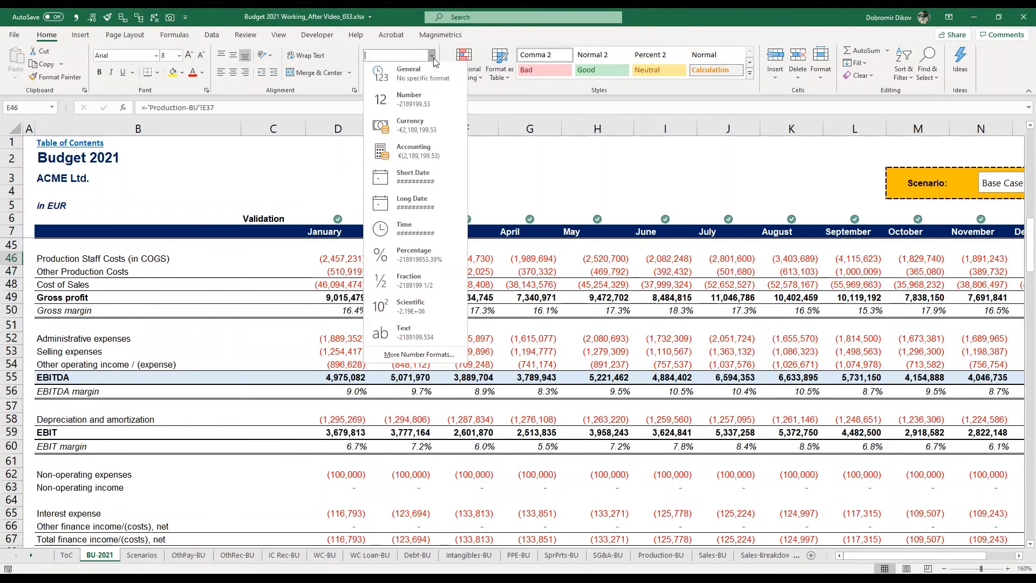
left_click(410, 89)
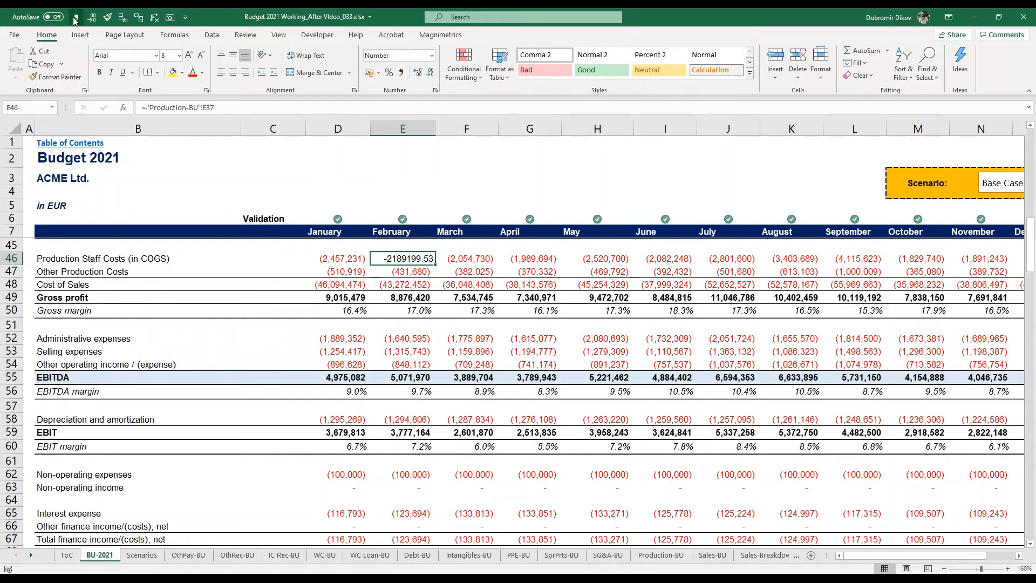
Apply the comma style to February's production staff costs (E46) and reduce it to no decimal places.
key("alt+h")
key("k")
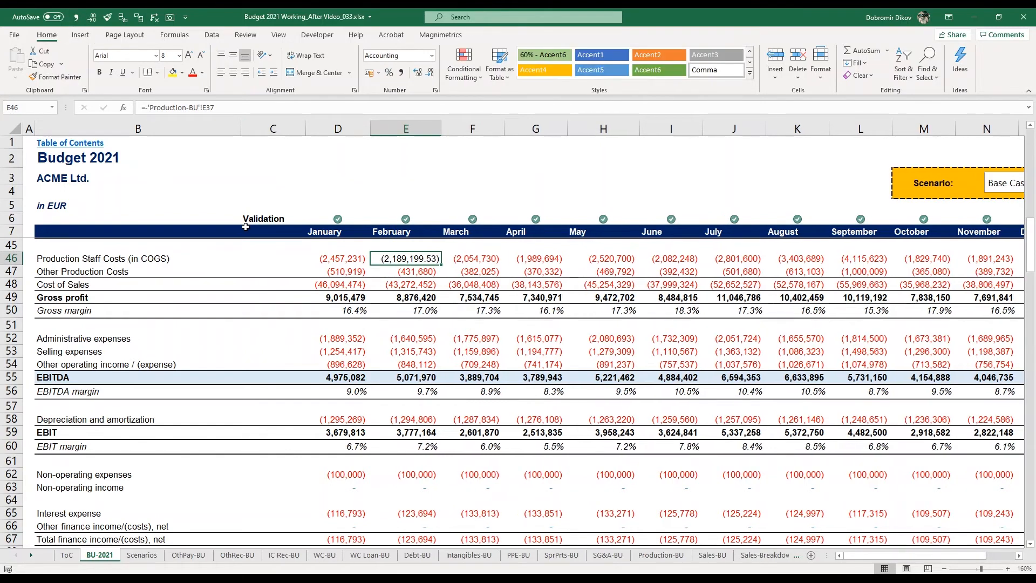
key("alt+h")
key("9")
key("alt+h")
key("9")
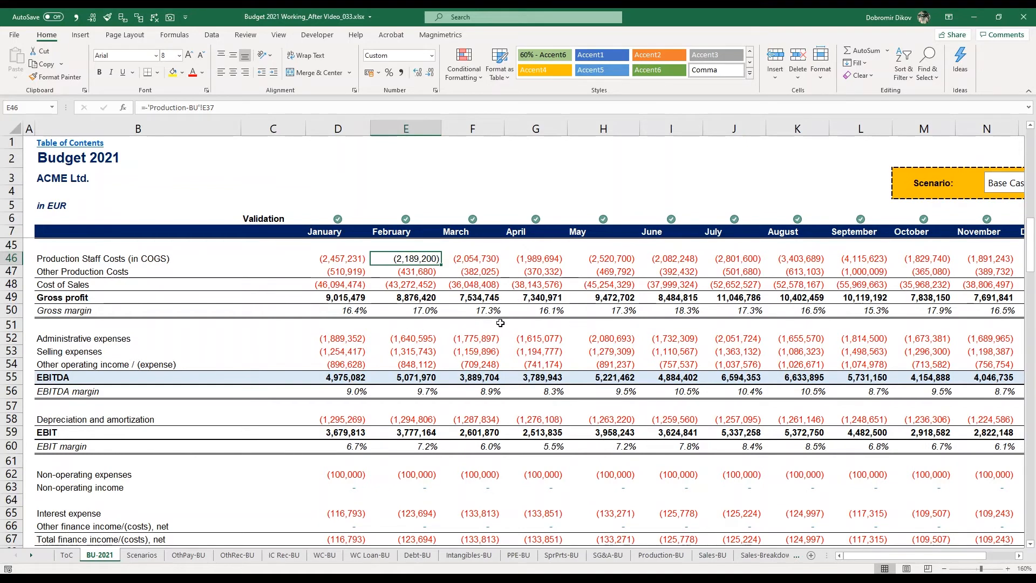
Undo the number format changes made to February's production staff costs (E46).
key("ctrl+z")
key("ctrl+z")
key("ctrl+z")
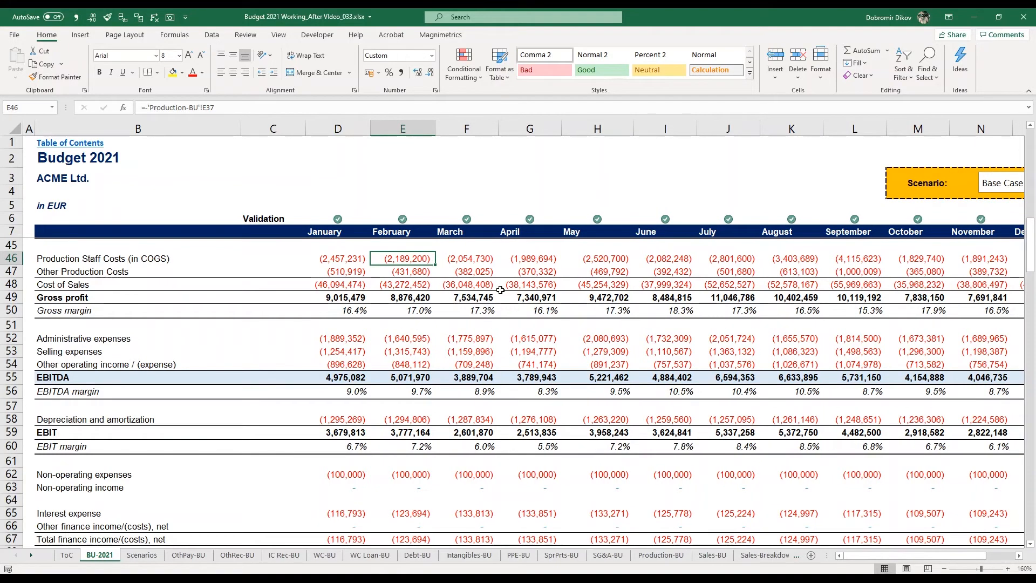